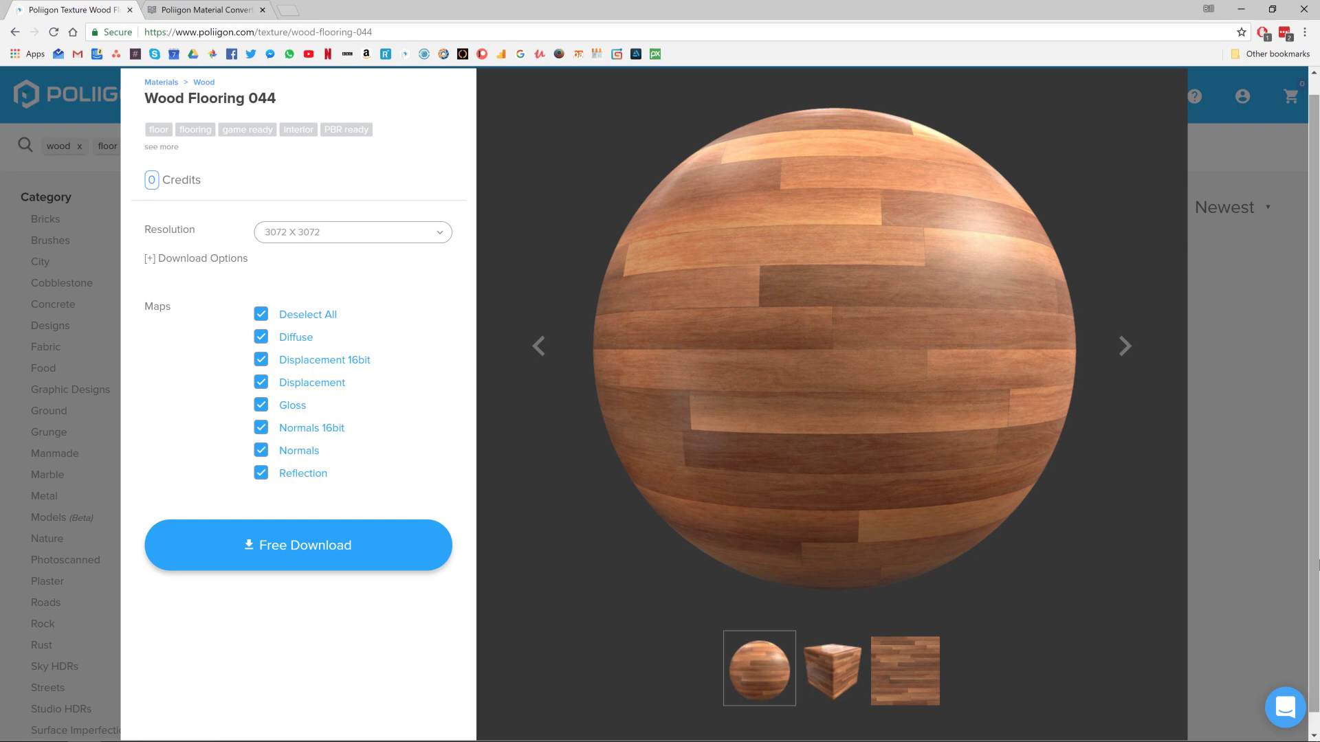
Switch Chrome to the 'Poliigon Material Converter' help.poliigon.com article tab.
left_click(199, 18)
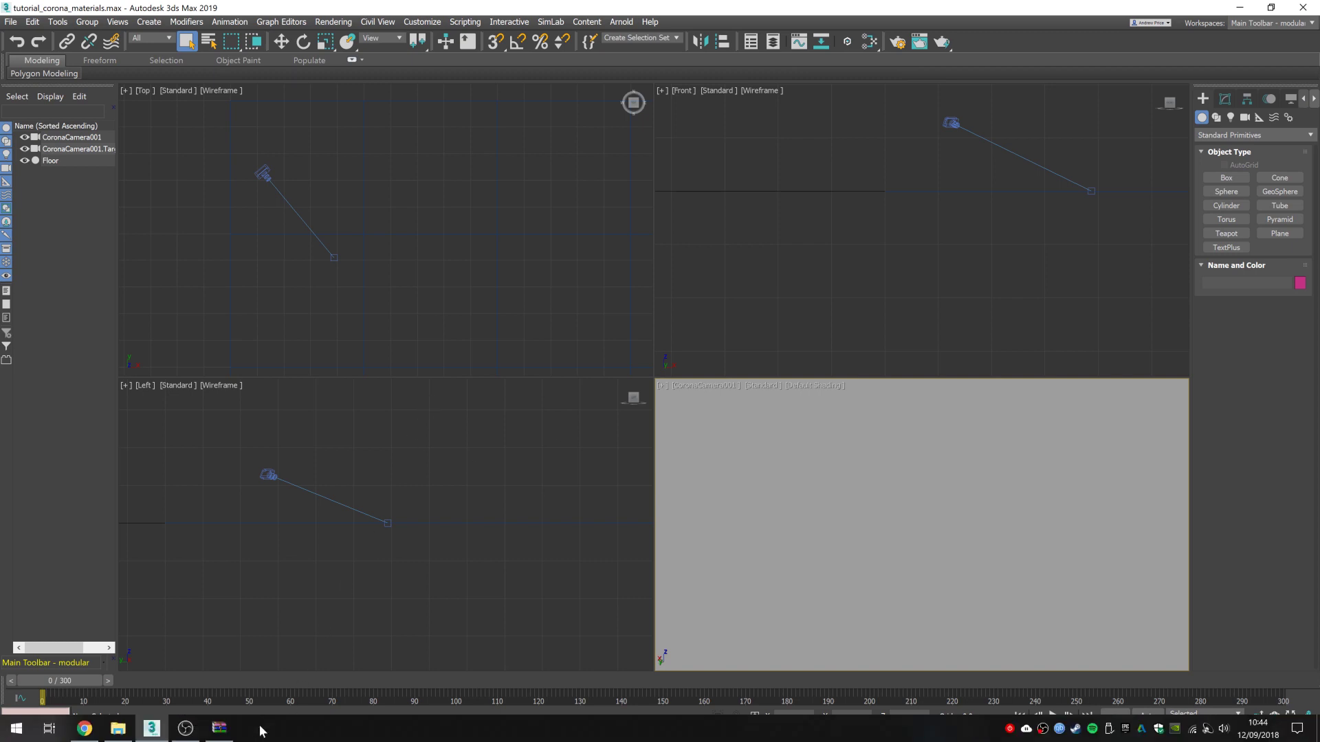
Install the converter by dropping its .mzp from the WinRAR archive onto the Top viewport.
left_click(220, 728)
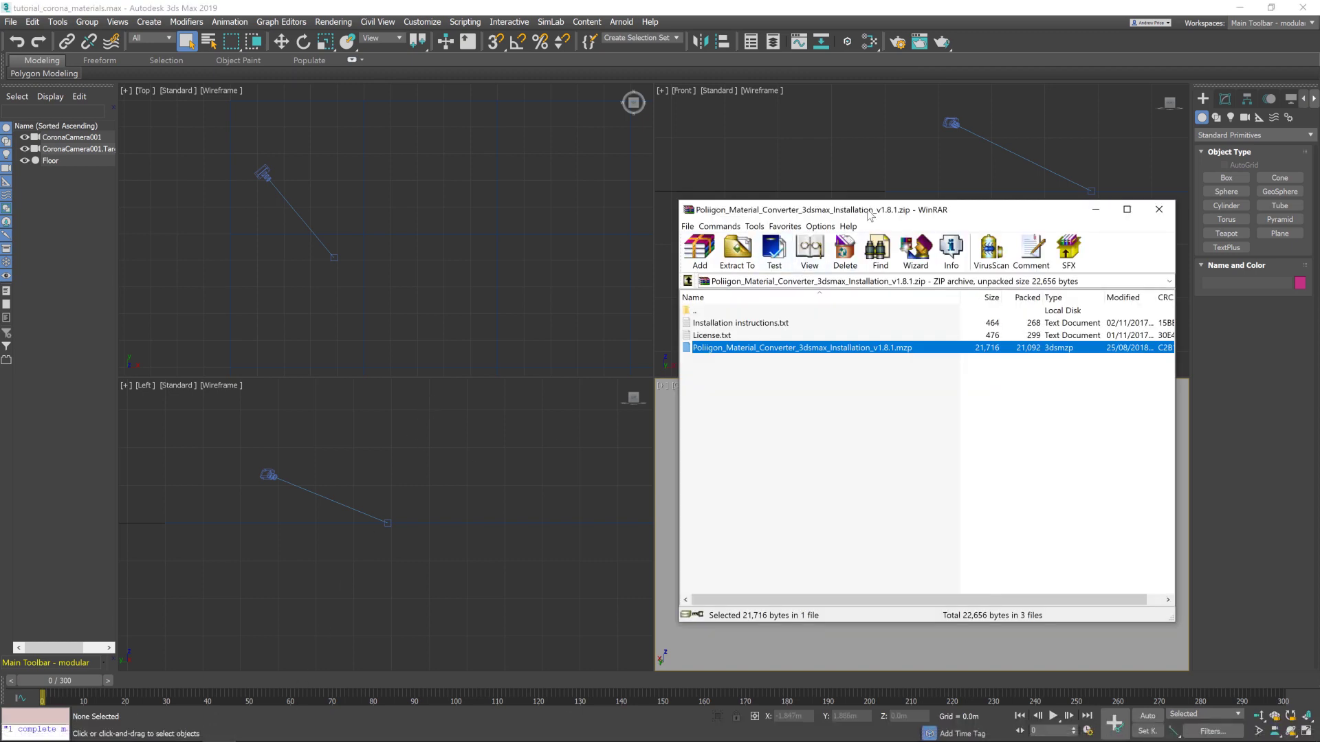
left_click_drag(868, 211, 876, 173)
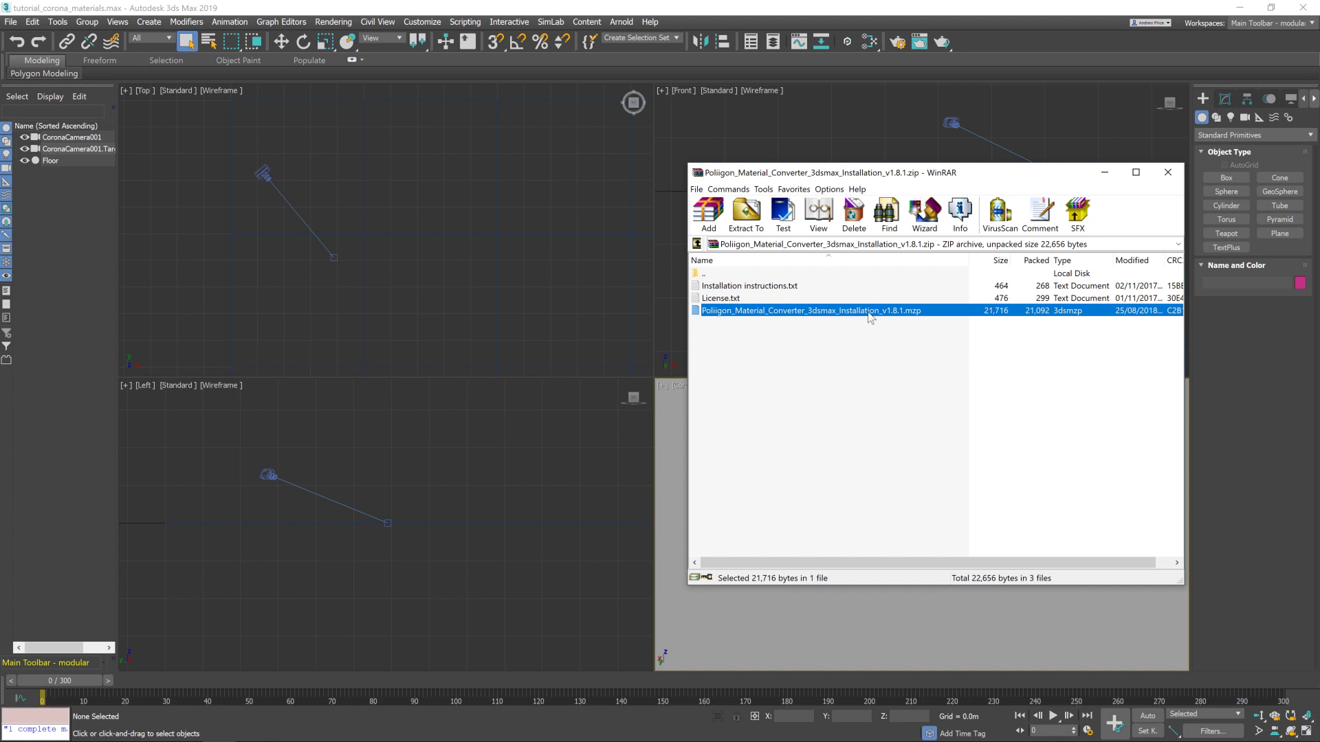
left_click_drag(832, 316, 394, 242)
left_click_drag(459, 283, 458, 282)
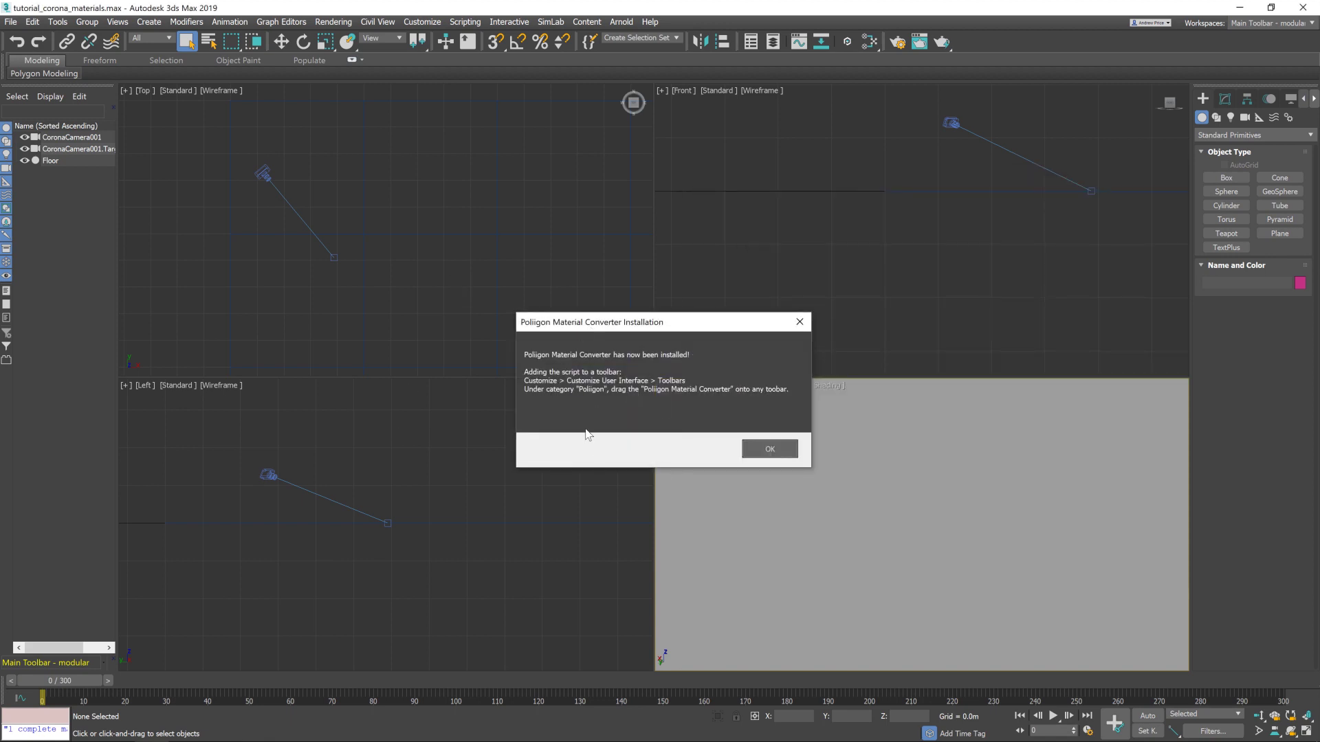
left_click(771, 450)
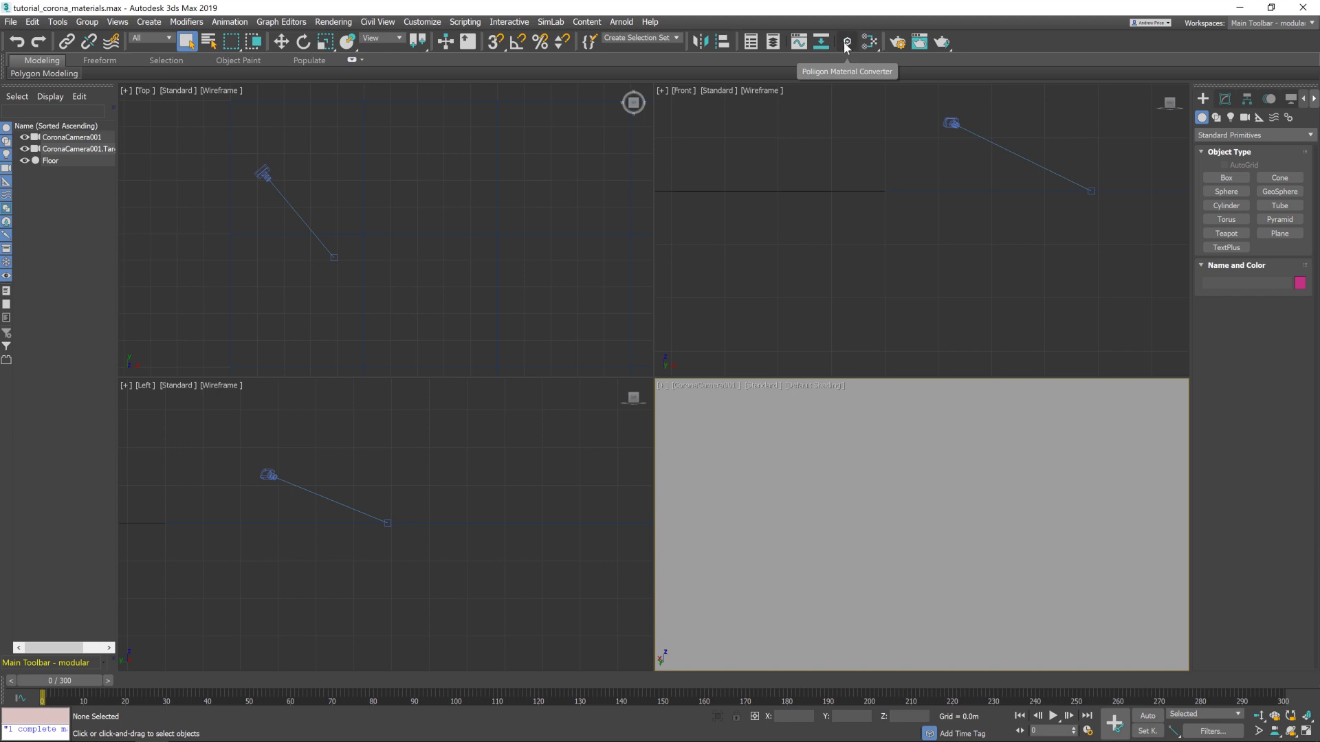
Add the Poliigon Material Converter action from the Poliigon category to a toolbar via Customize User Interface.
left_click(420, 23)
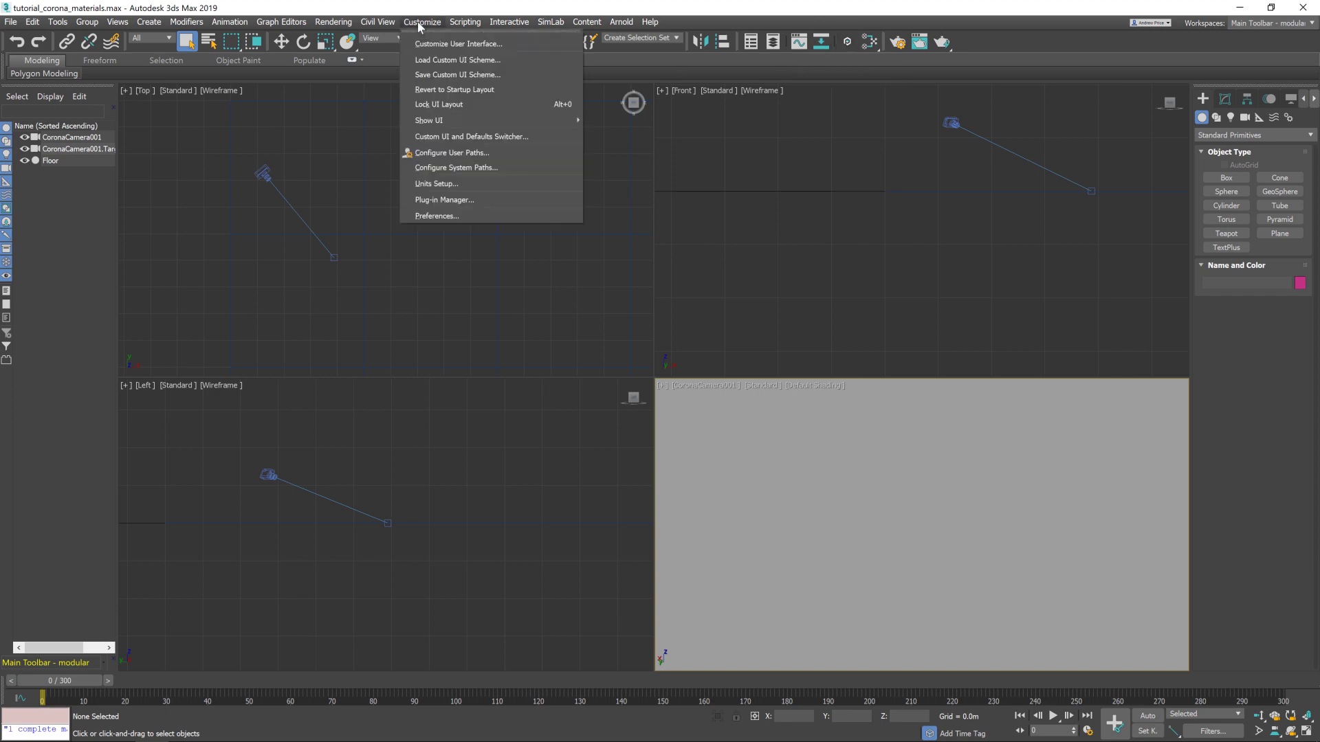
left_click(445, 44)
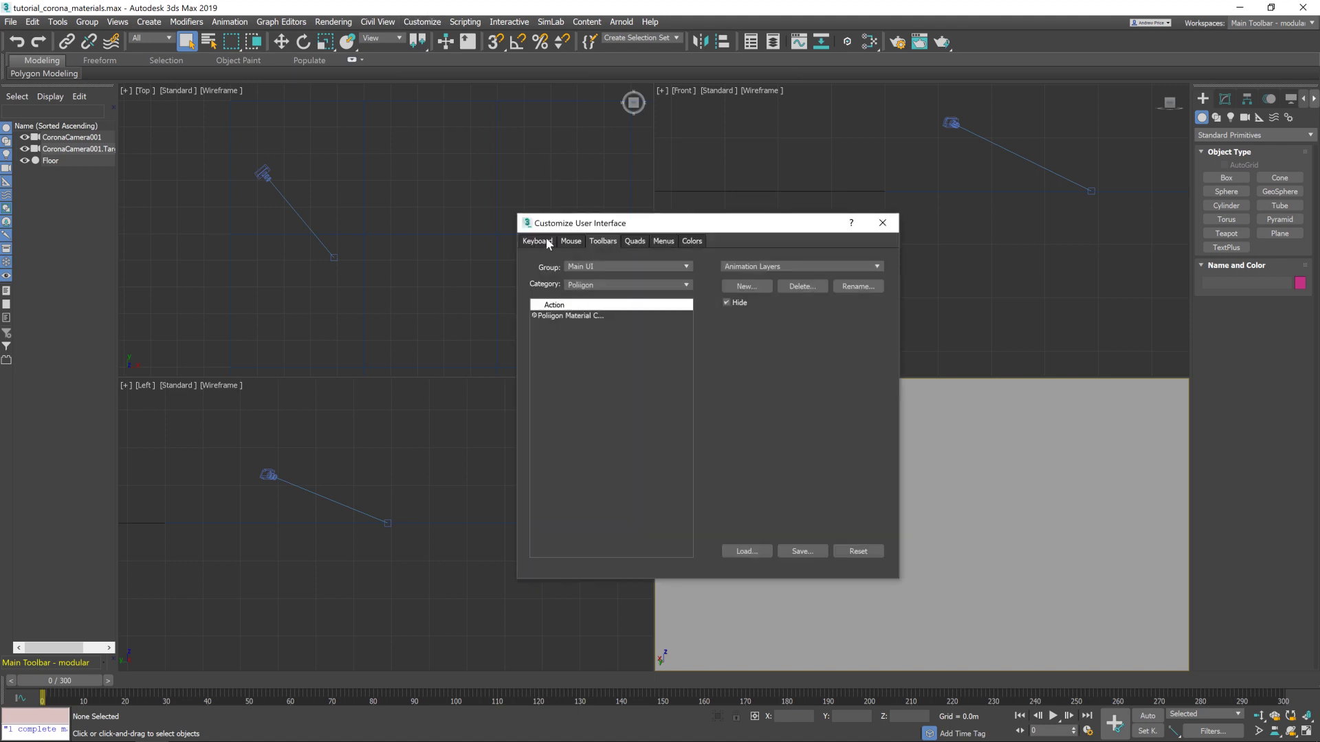
left_click(543, 241)
left_click(600, 240)
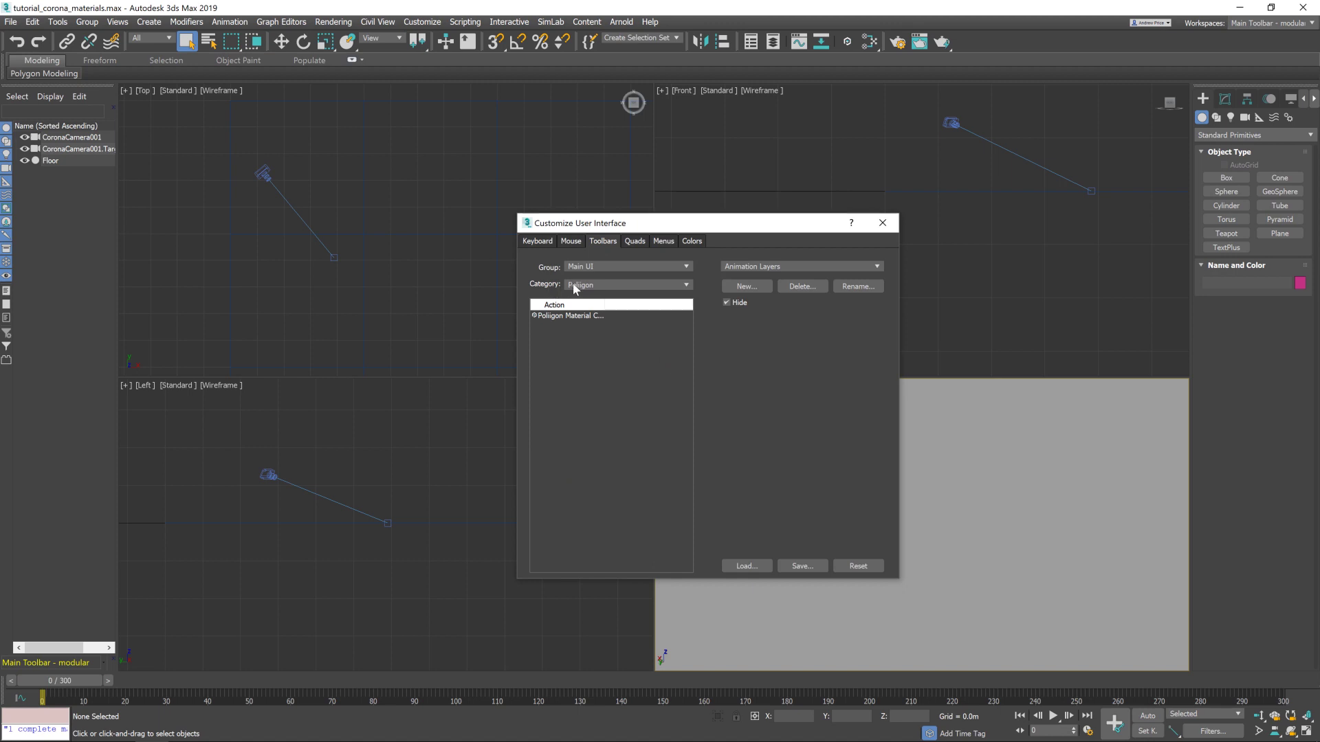
left_click(593, 285)
left_click(593, 295)
left_click_drag(558, 315, 870, 45)
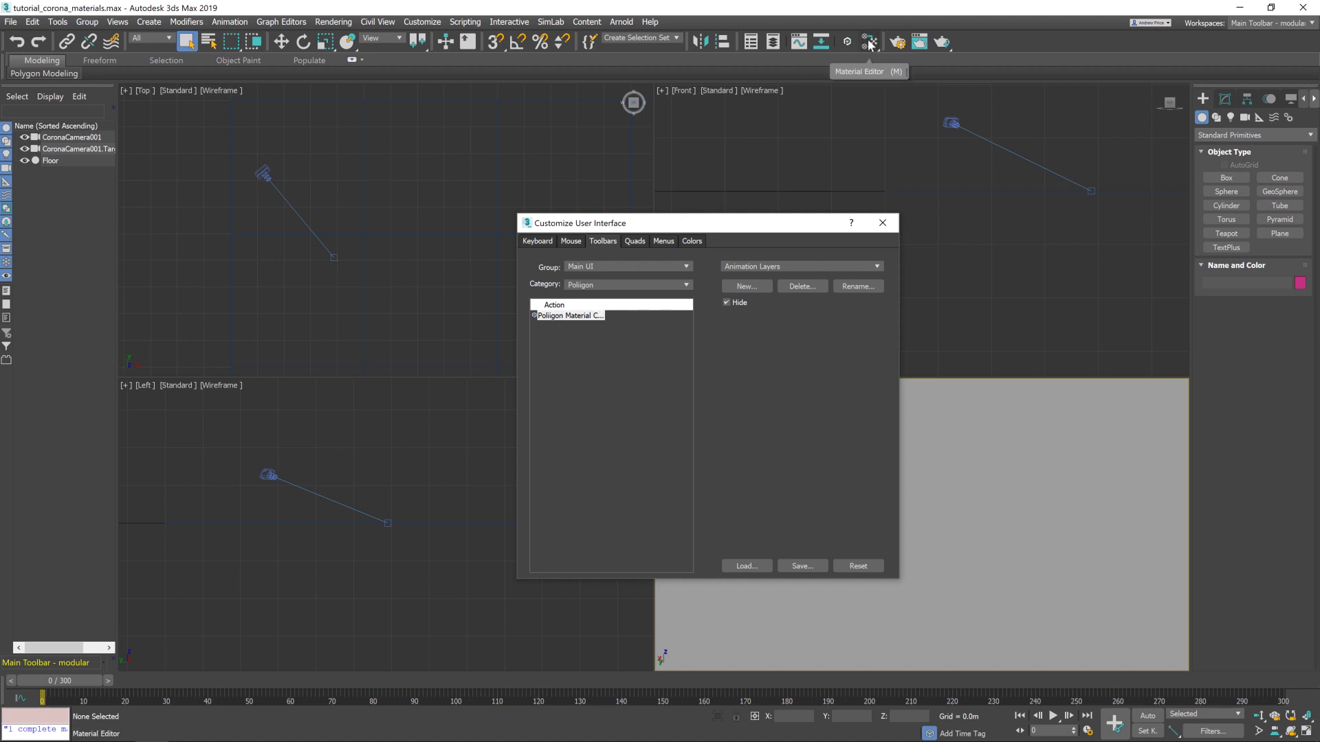
left_click(889, 225)
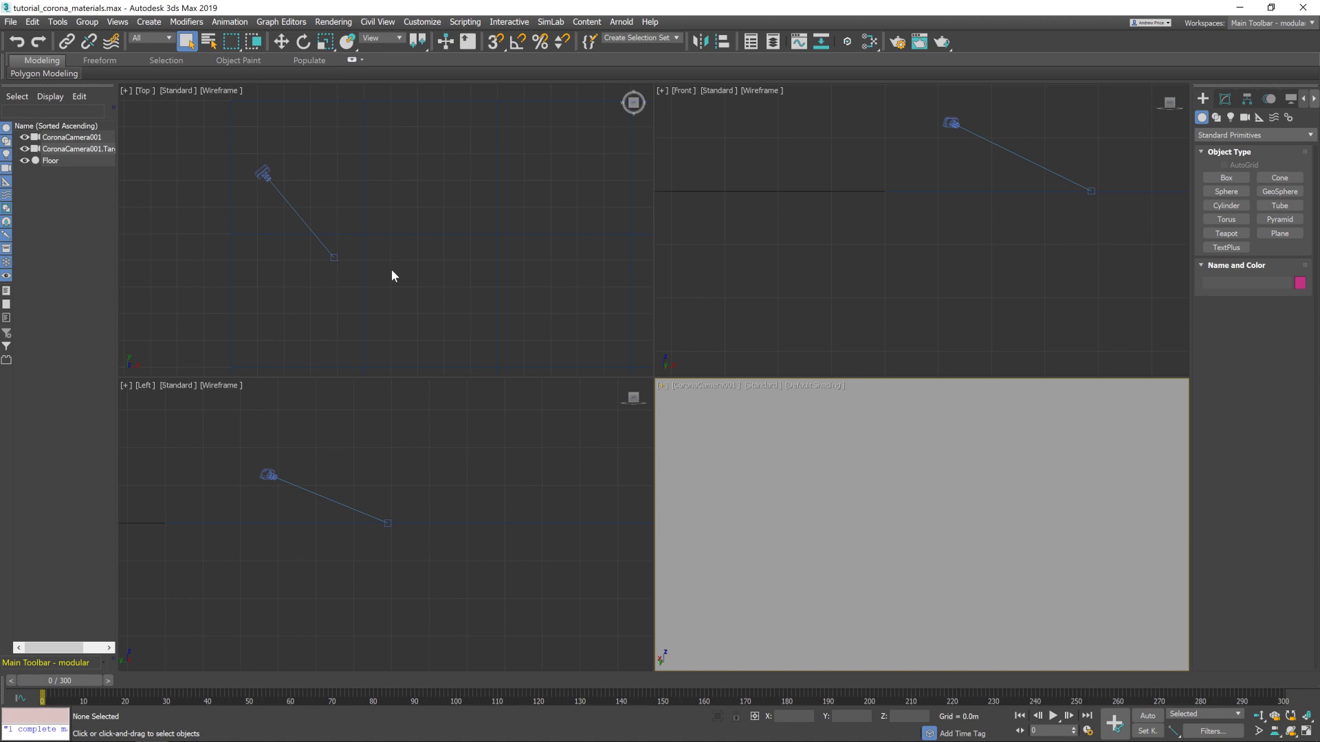
Launch the converter and set its Textures folder to Poliigon\Materials\WoodFlooring044.
left_click(846, 42)
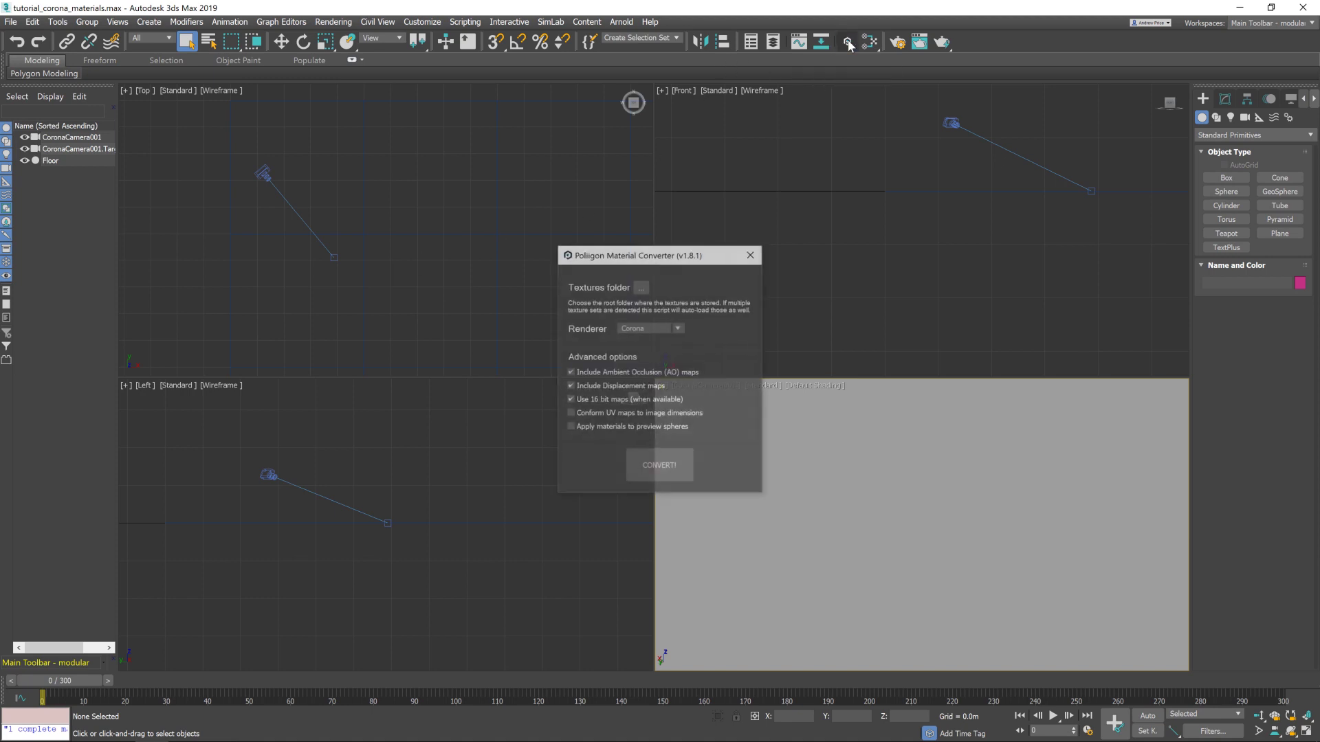
left_click_drag(660, 265, 930, 112)
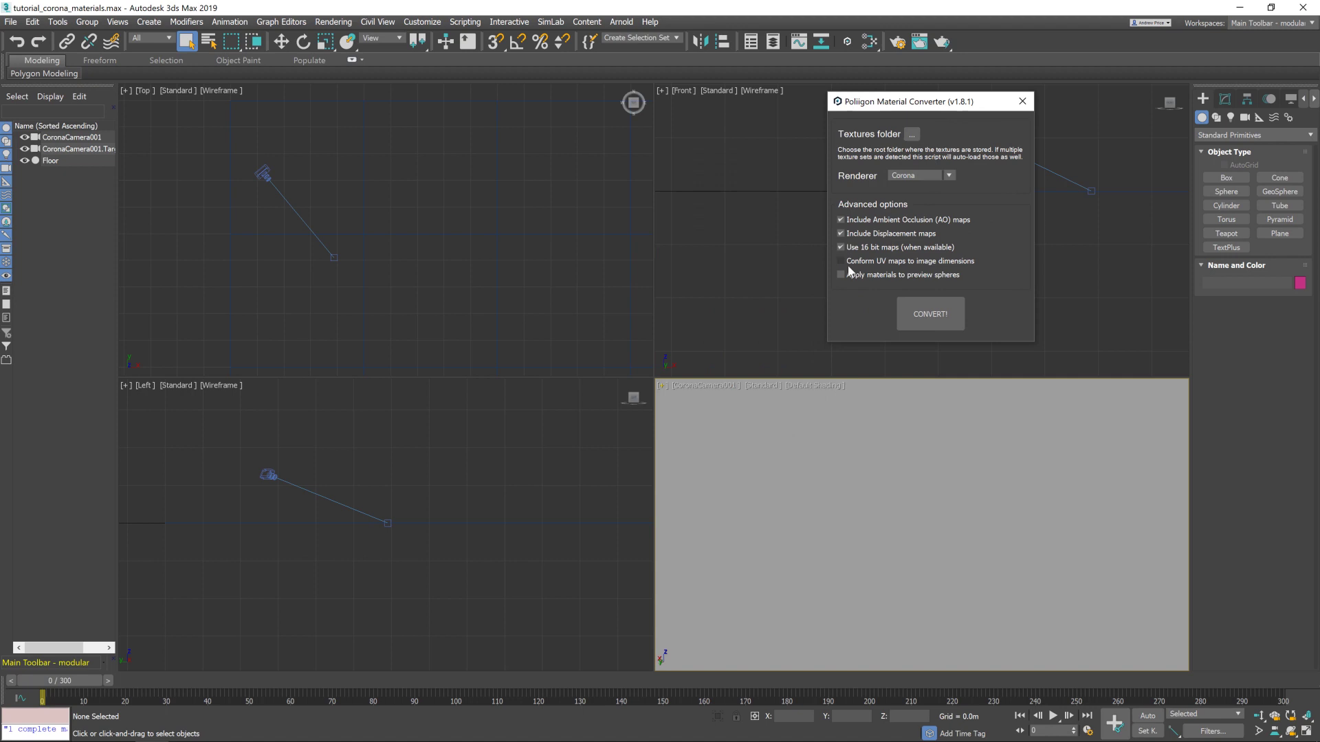
left_click(911, 134)
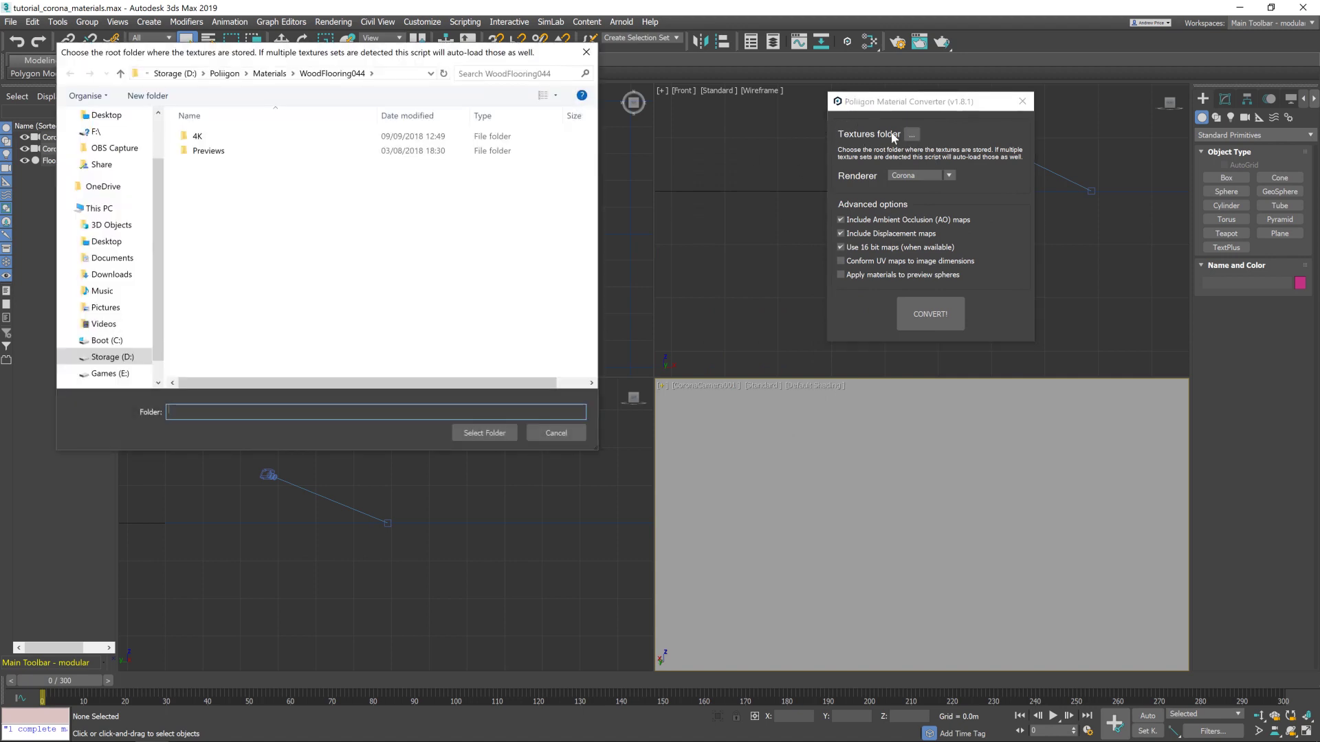
left_click(224, 73)
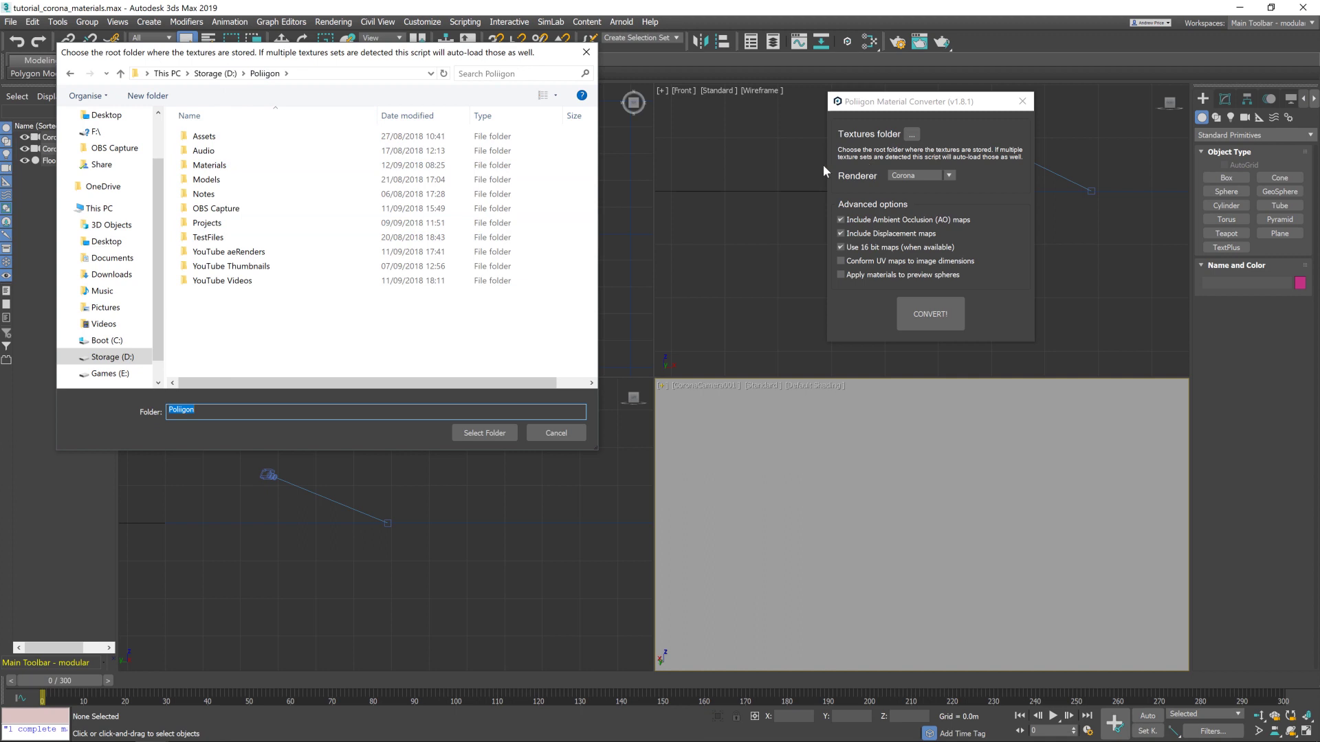
double_click(209, 165)
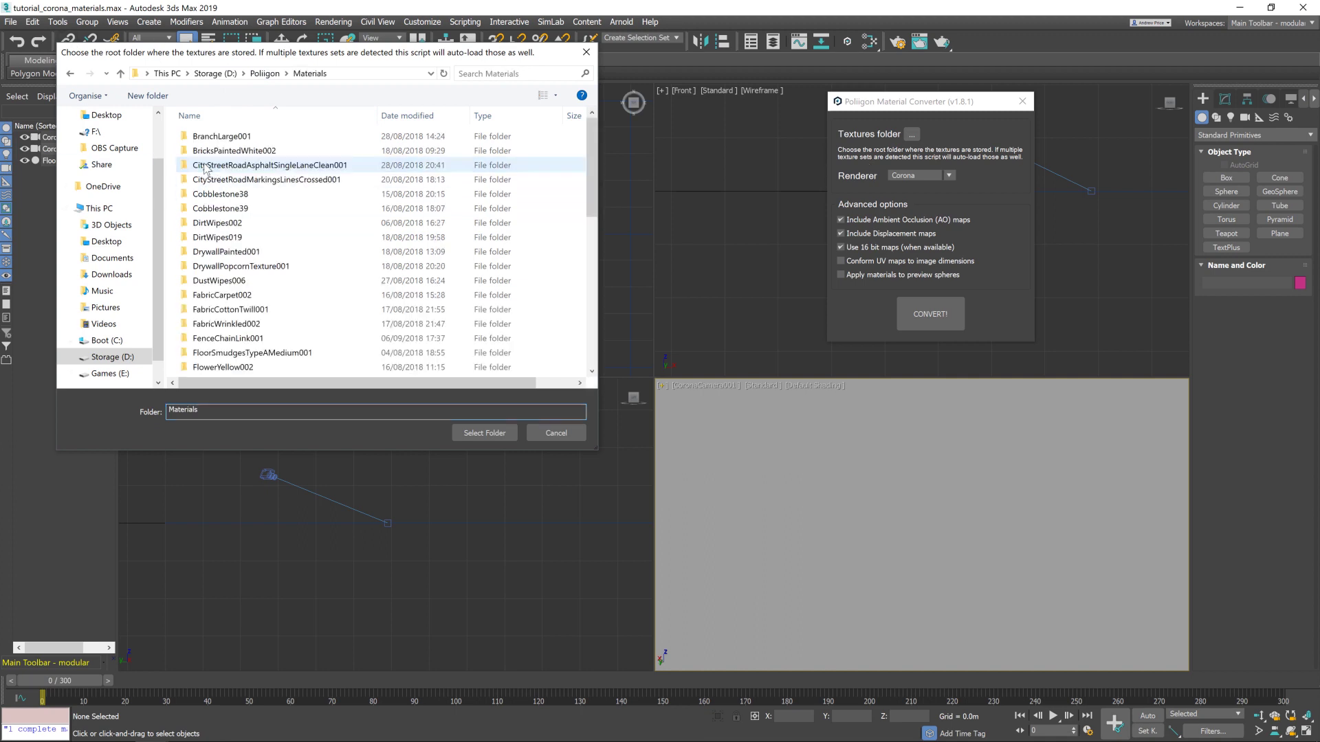
scroll(240, 150, "down", 10)
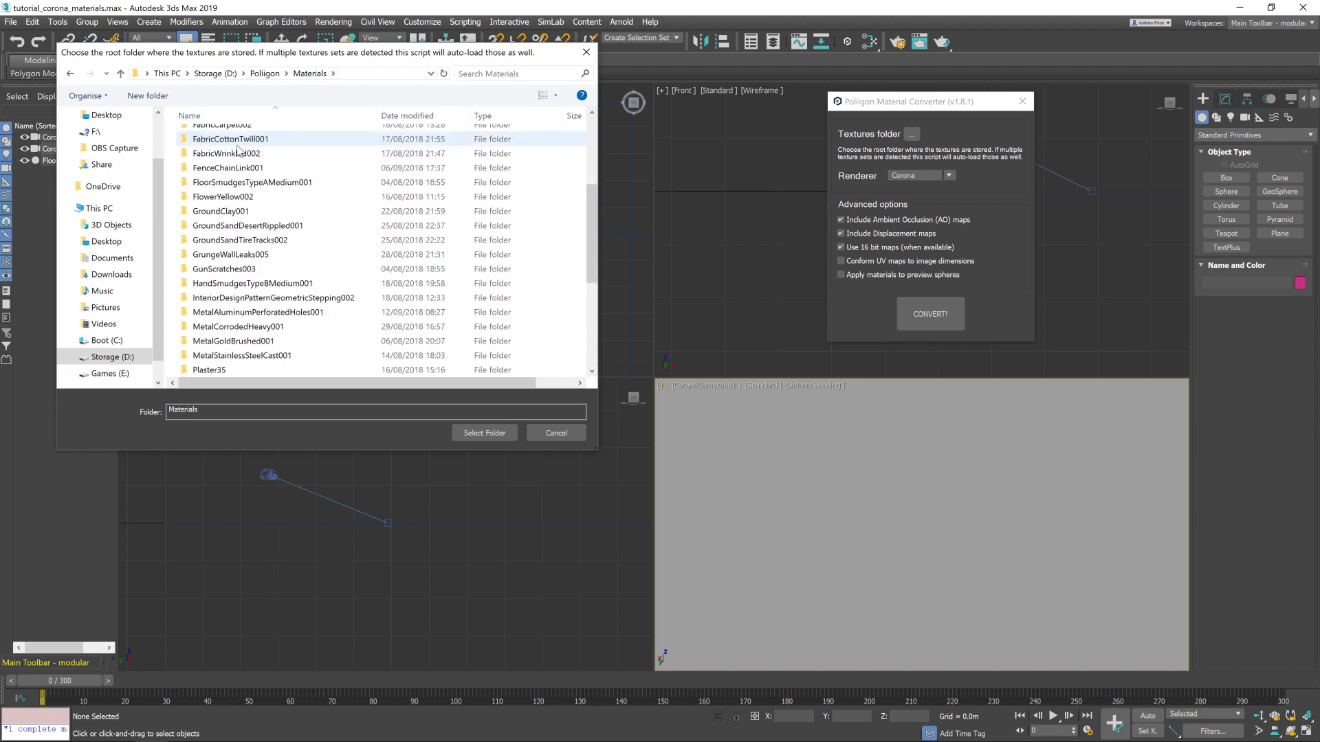
scroll(239, 150, "up", 10)
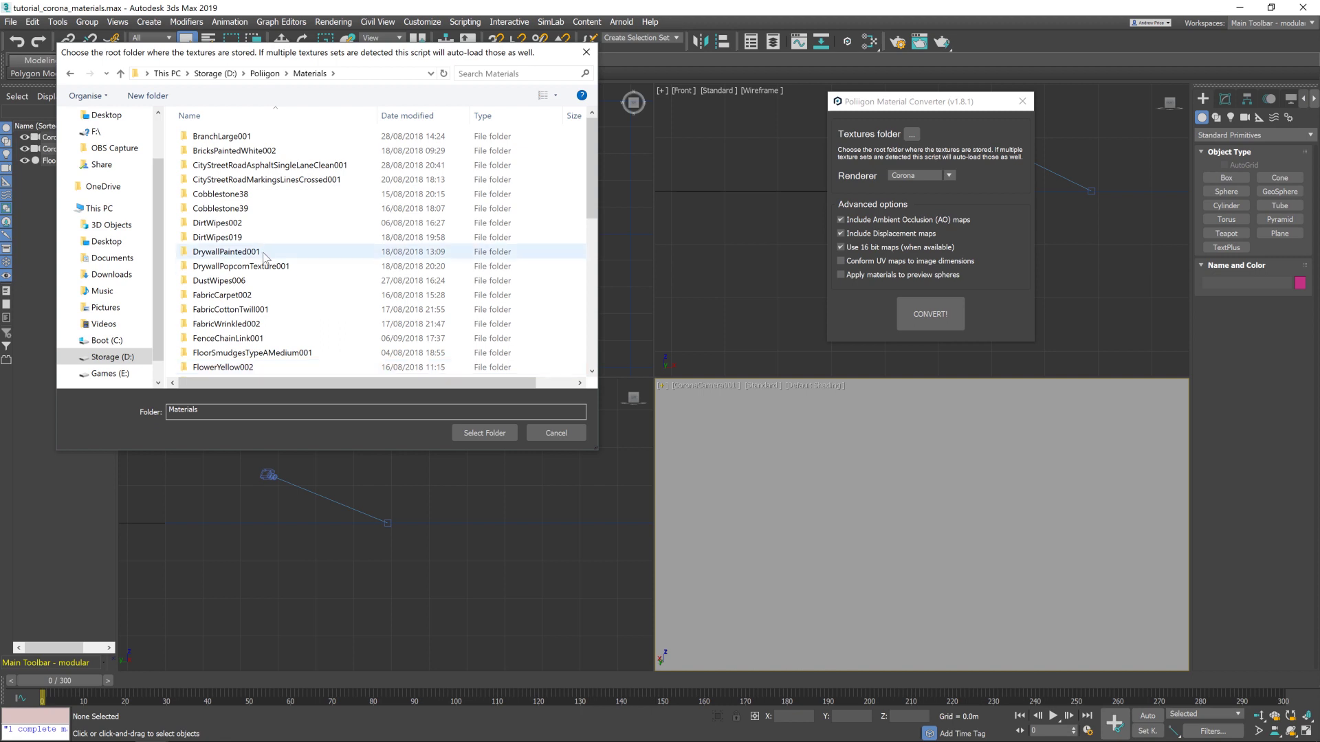
scroll(291, 362, "down", 8)
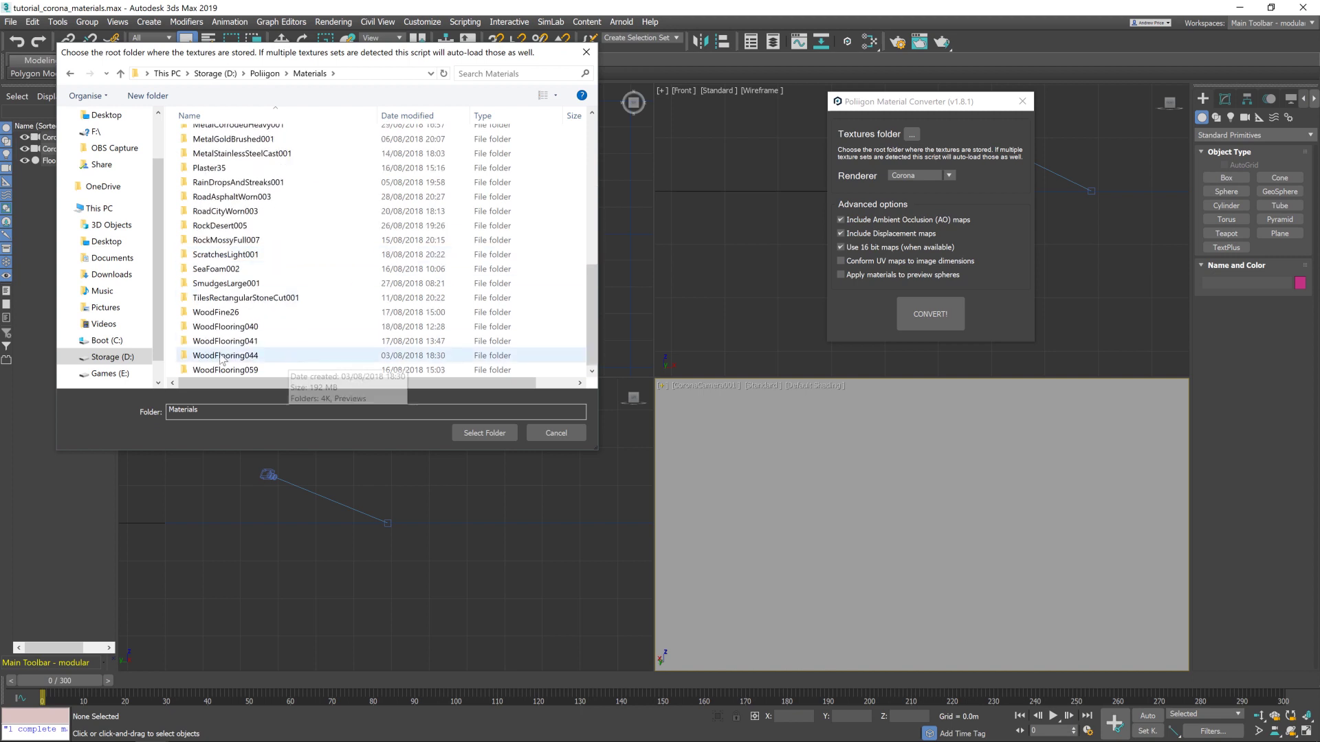
double_click(289, 362)
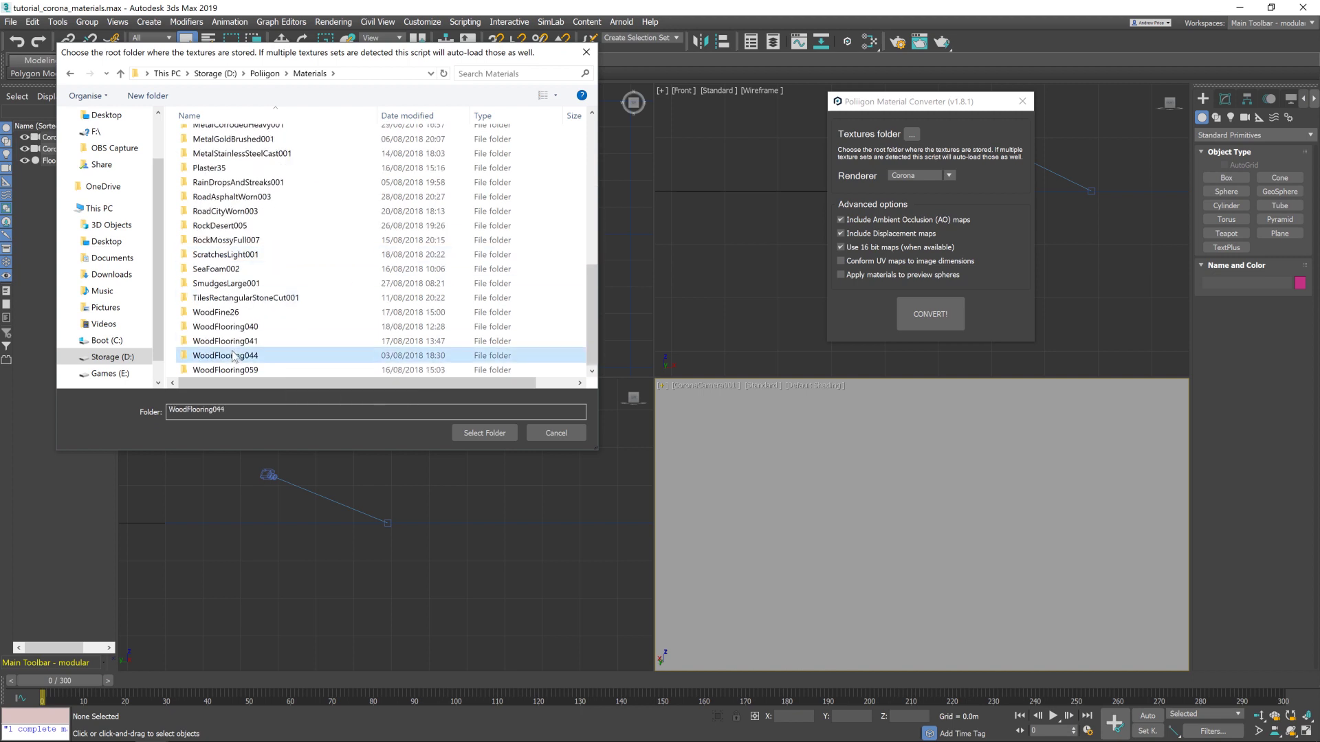
left_click(484, 433)
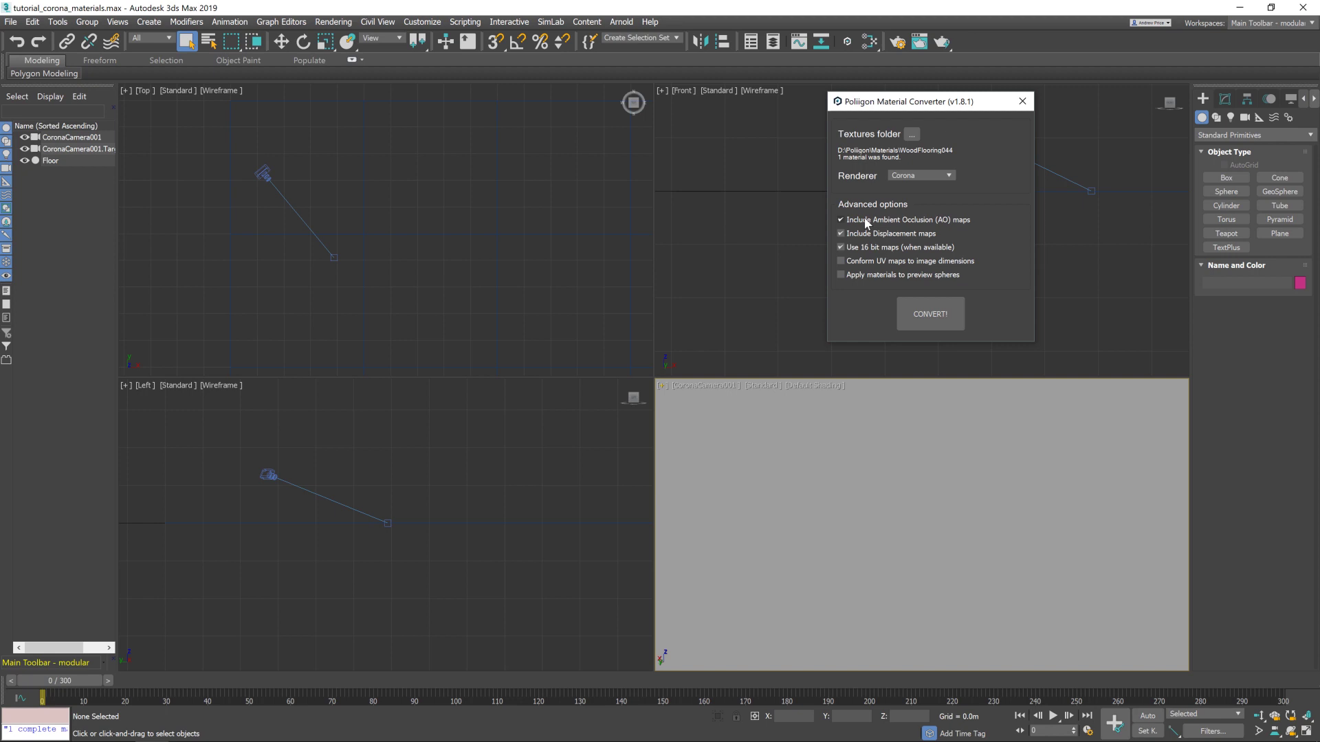
Convert WoodFlooring044 into a Corona material, confirm the success message, and close the converter.
left_click(921, 176)
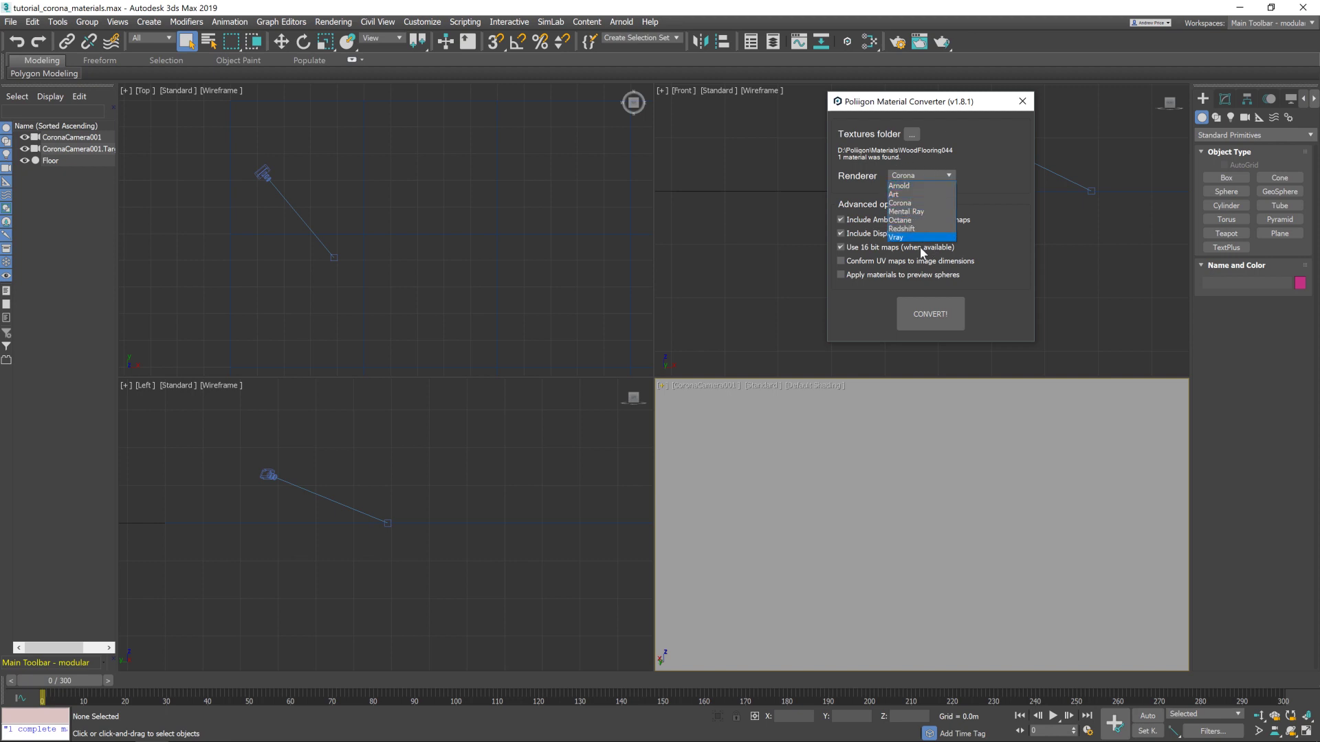
left_click(914, 204)
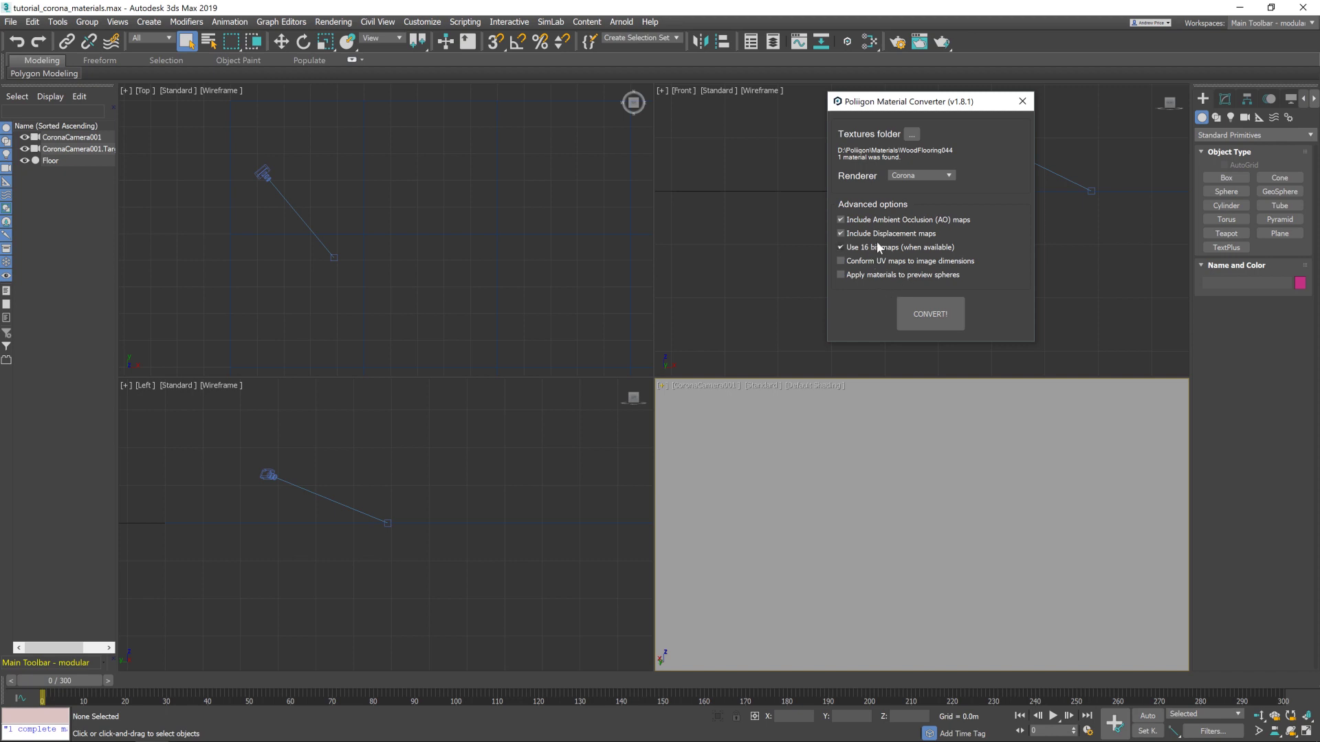
mouse_move(897, 249)
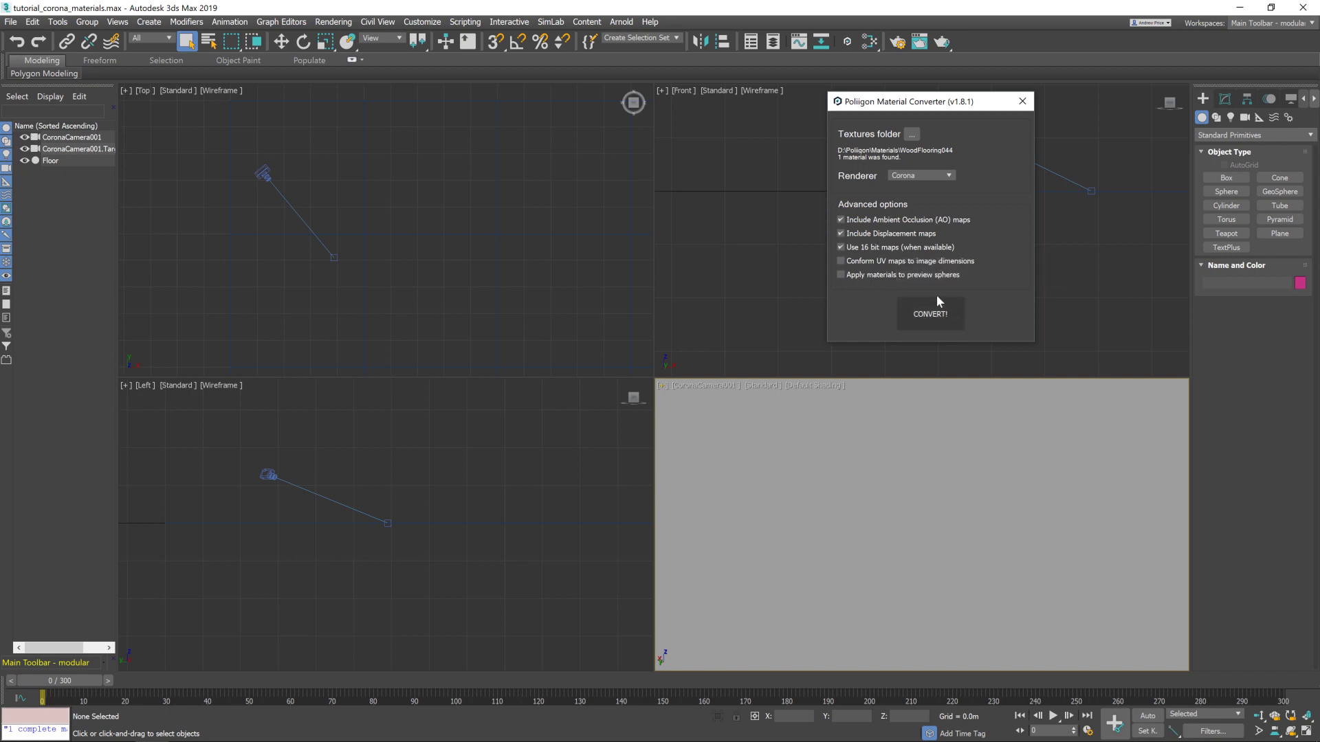
left_click(922, 327)
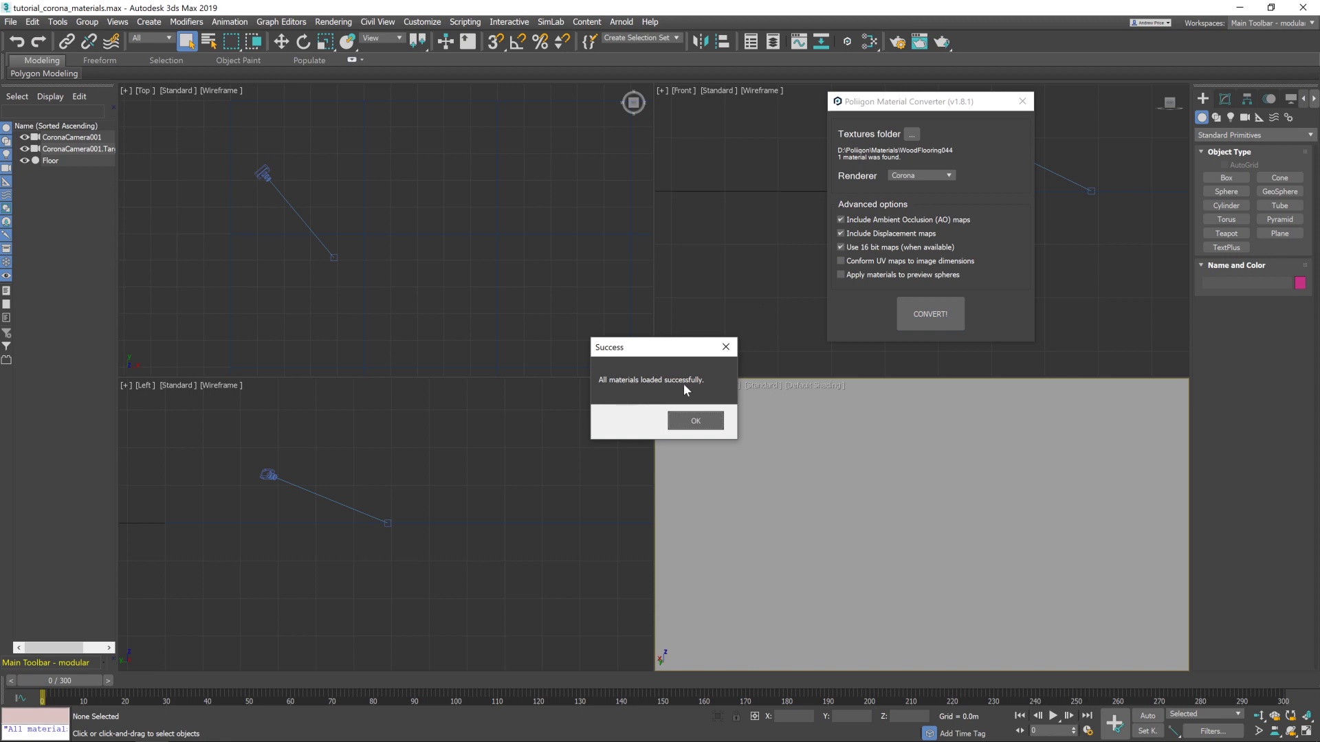
left_click(712, 425)
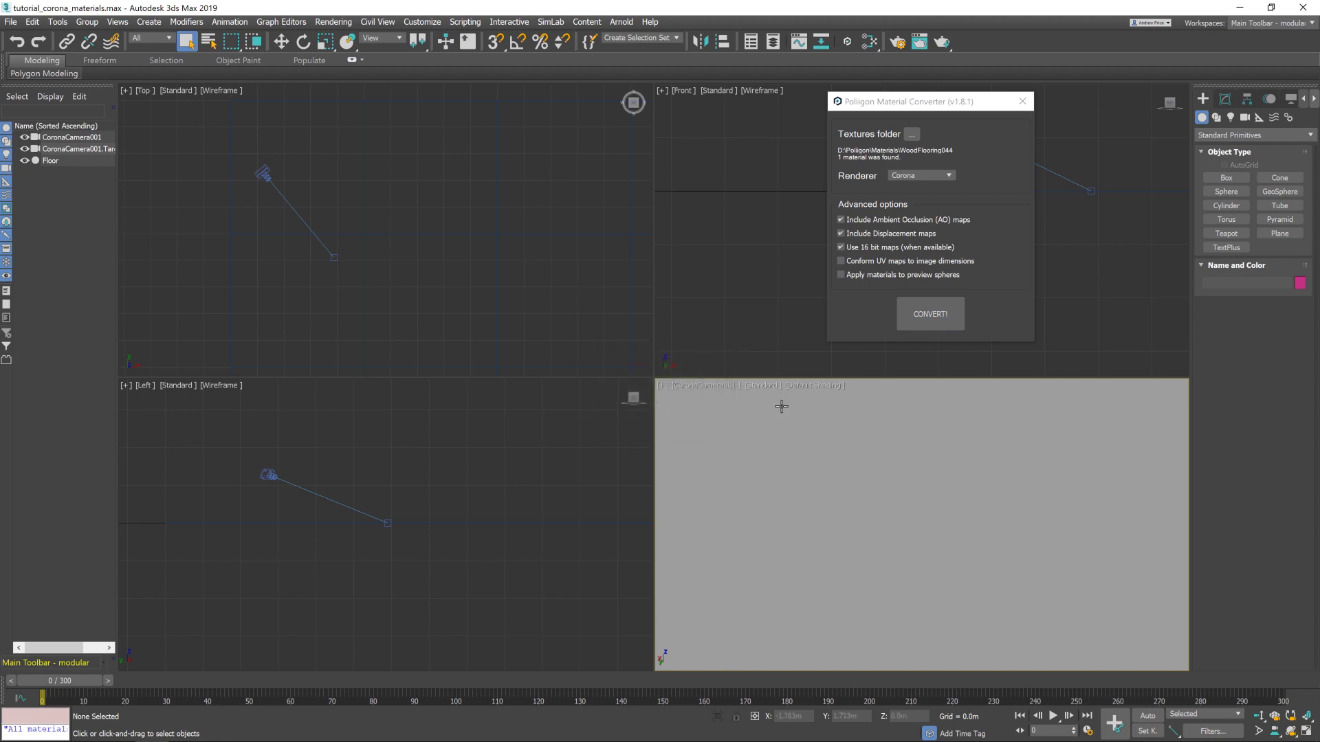
left_click(1020, 101)
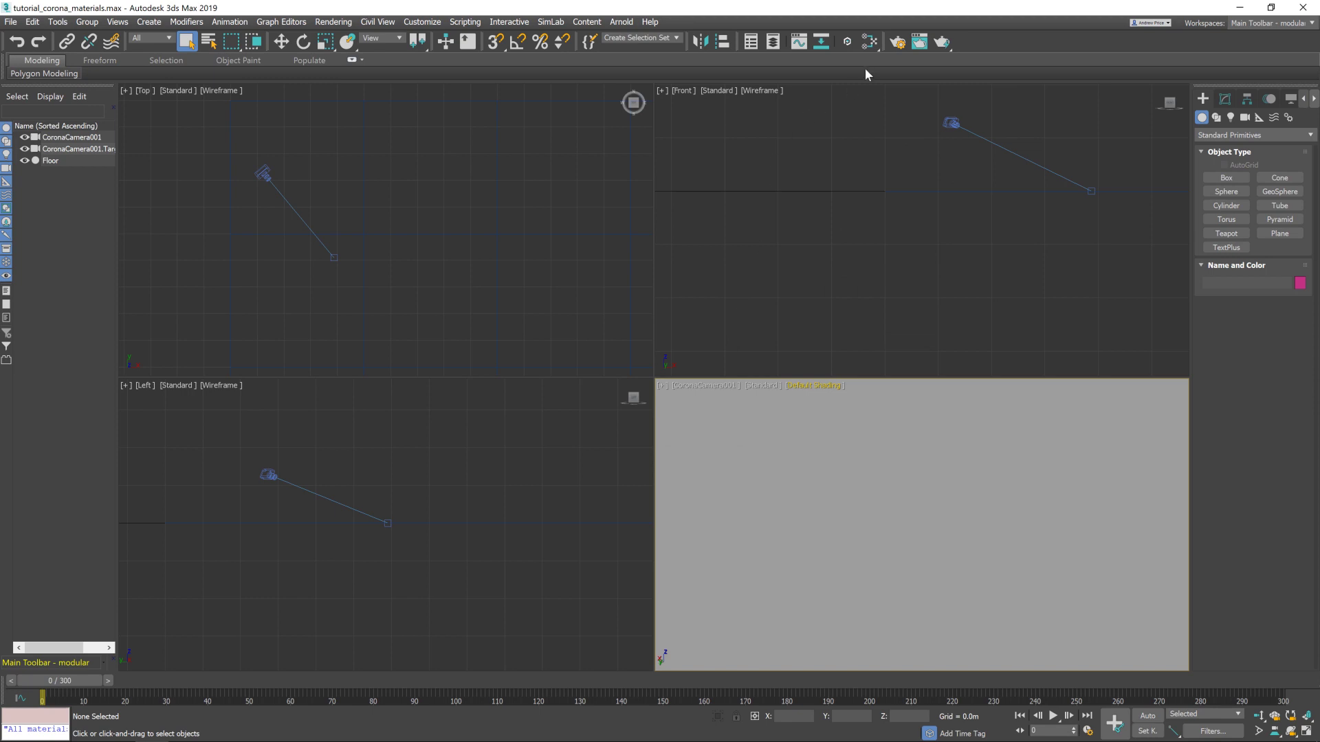
Open the Slate Material Editor and drag WoodFlooring044_4K from the Temporary Library into View1.
left_click(868, 42)
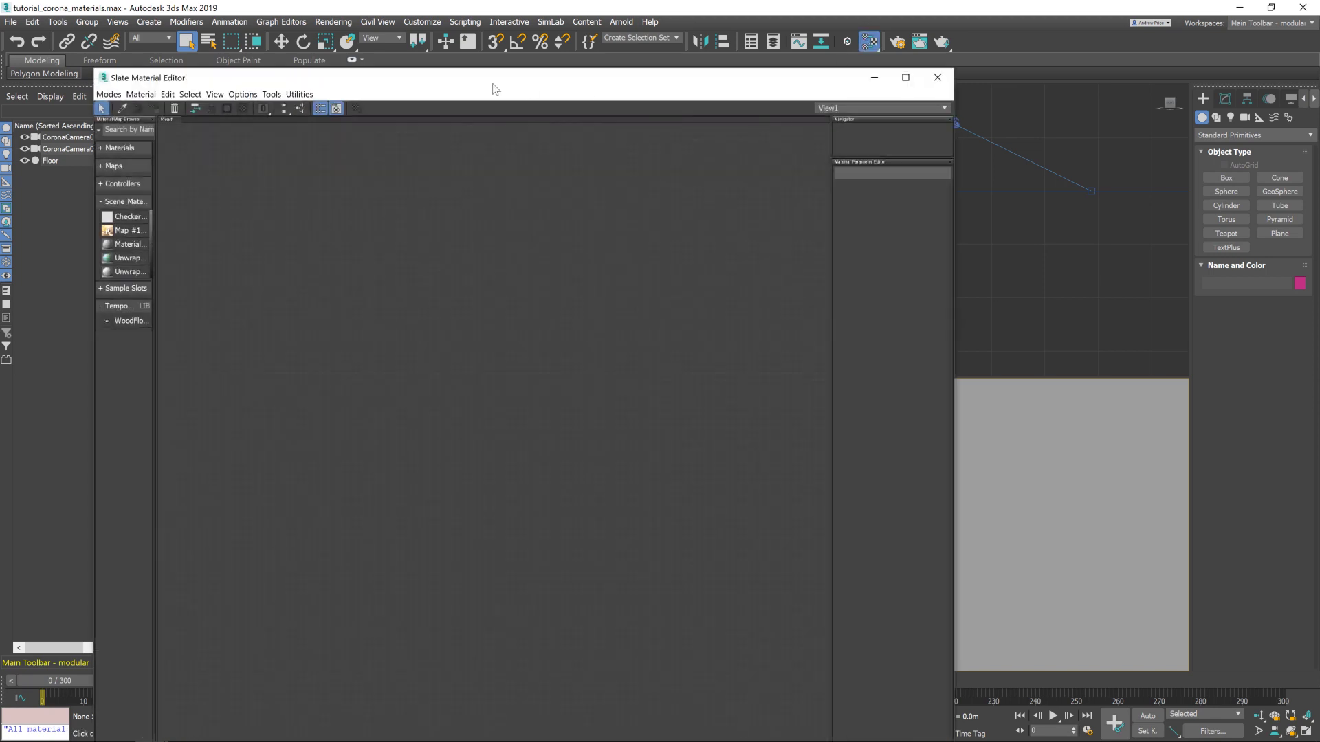
left_click_drag(491, 81, 377, 34)
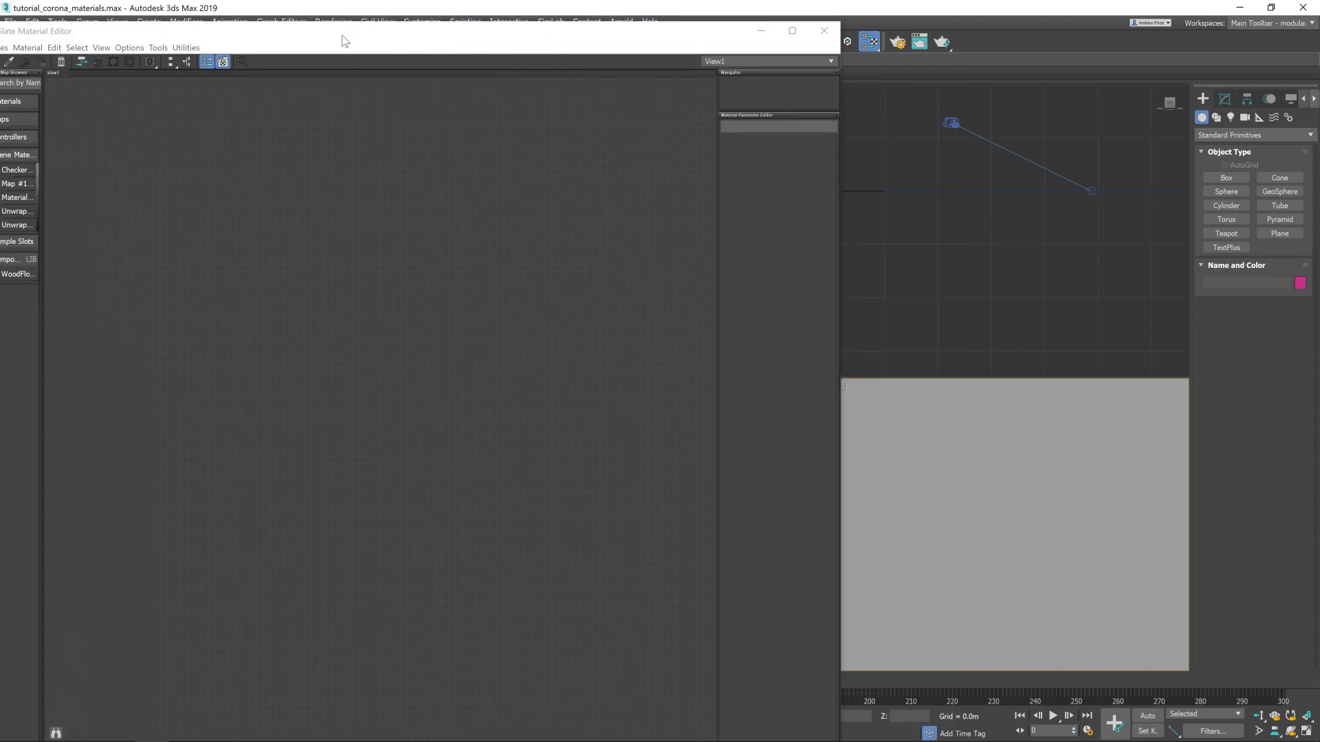
left_click_drag(342, 35, 388, 21)
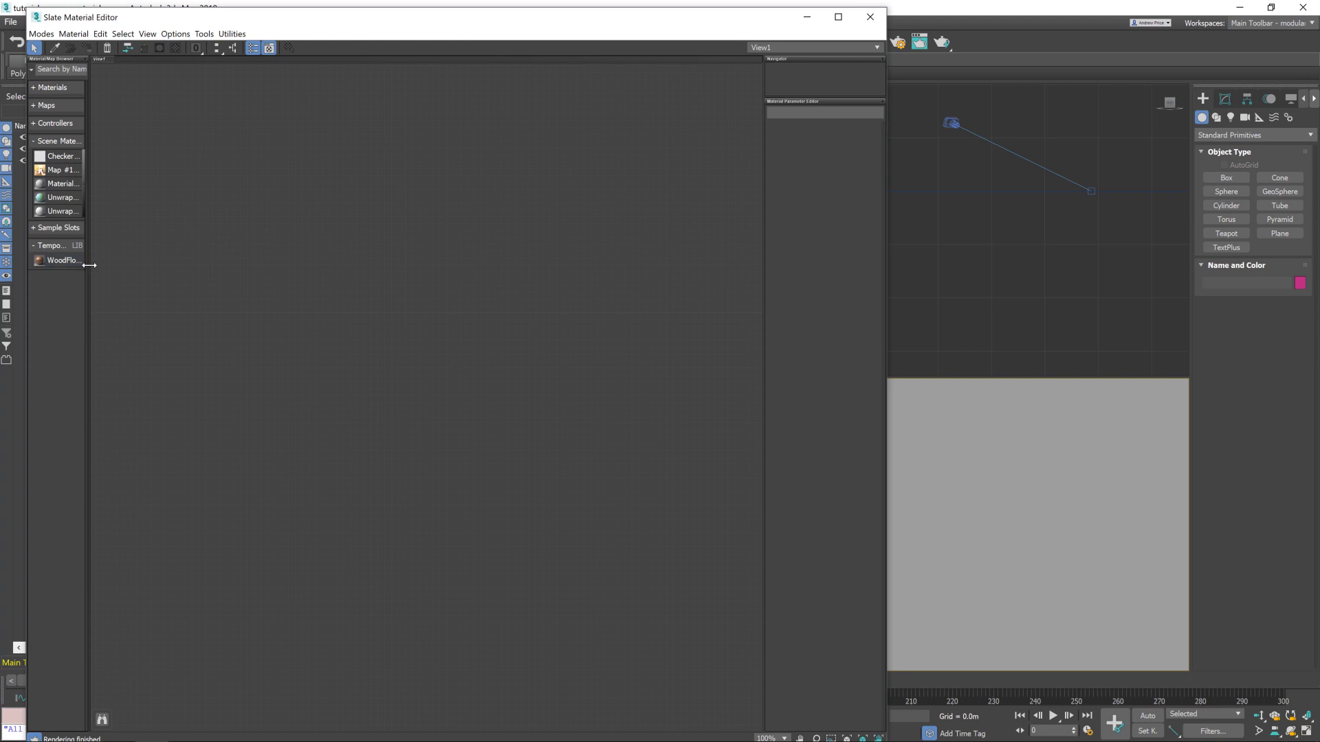
left_click_drag(86, 265, 206, 277)
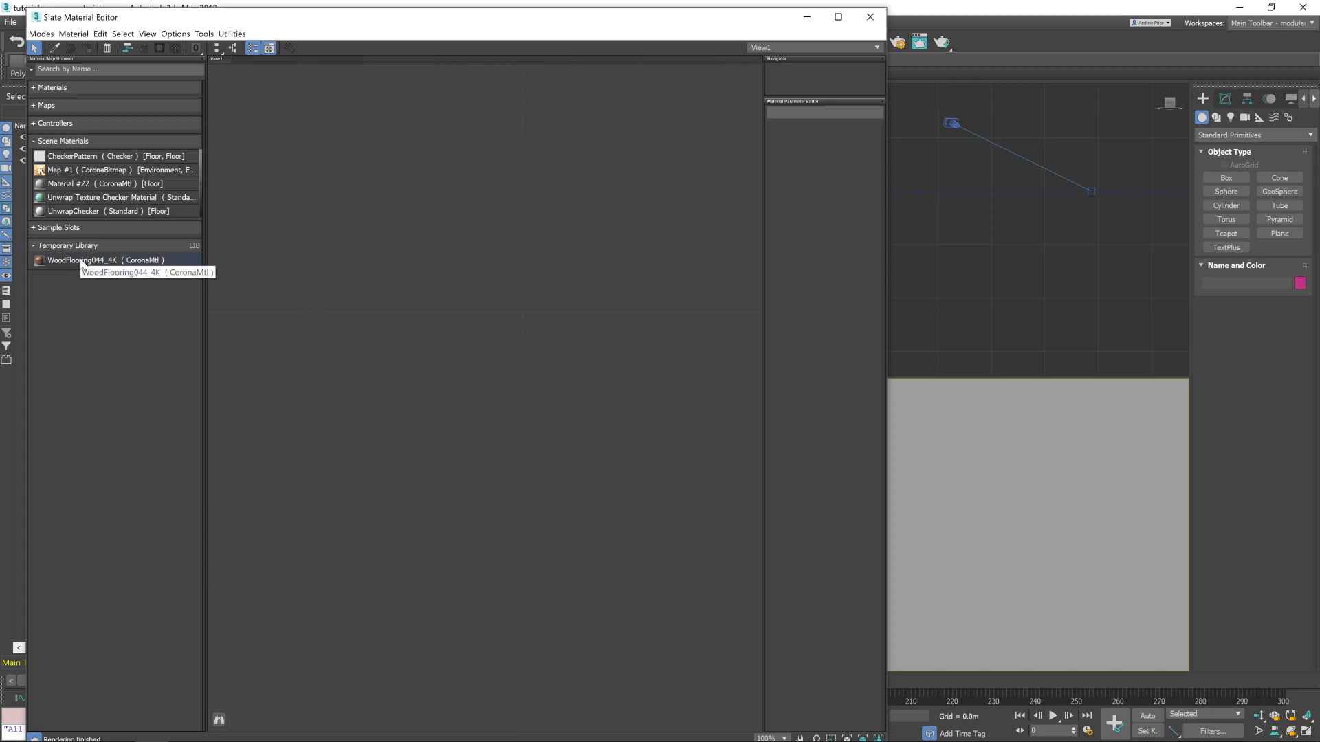
left_click_drag(42, 259, 604, 276)
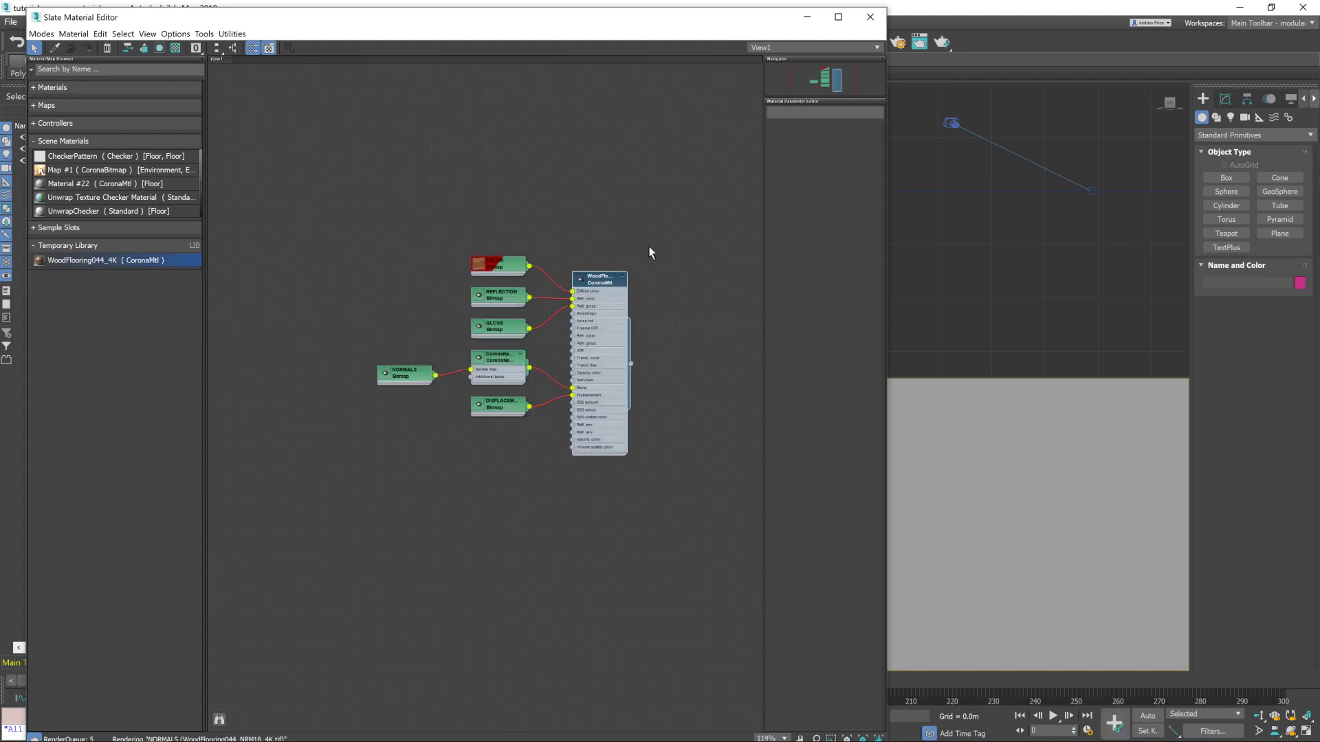
scroll(649, 247, "up", 4)
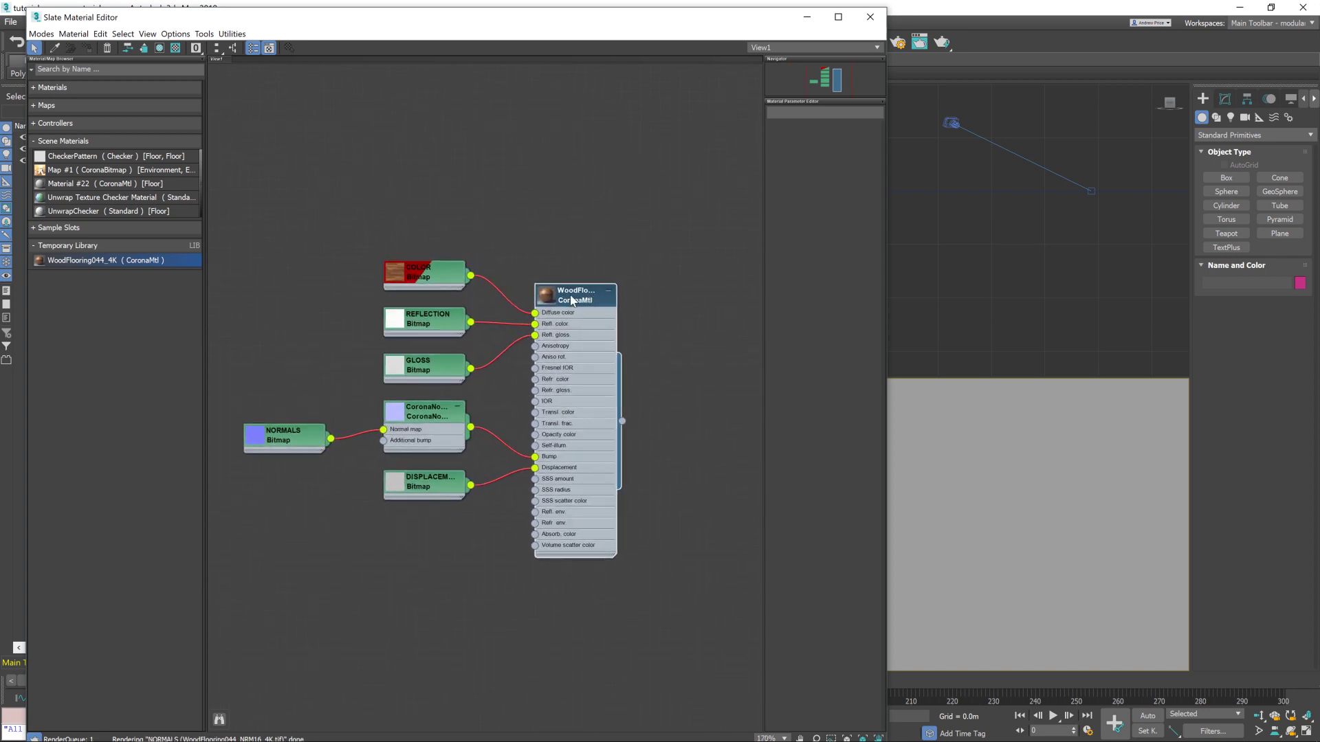
left_click_drag(580, 308, 600, 287)
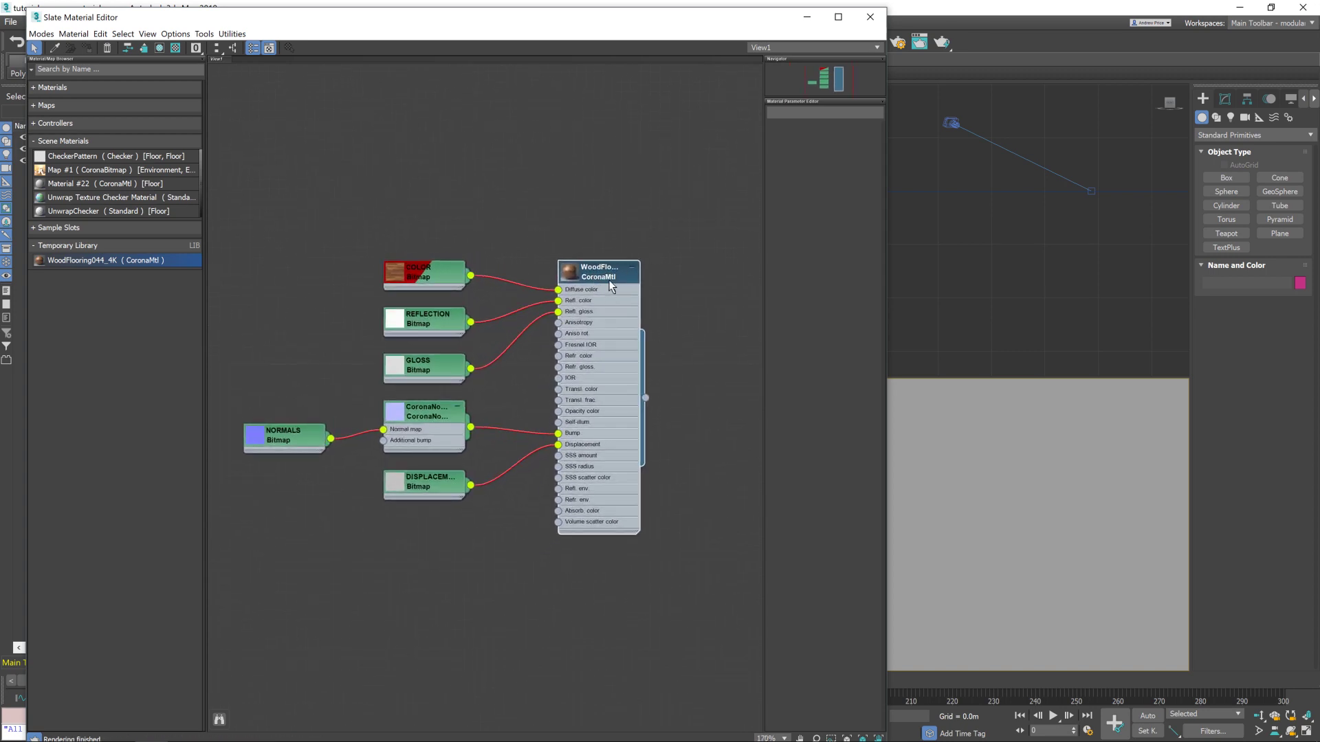
Select the COLOR, REFLECTION, GLOSS, CoronaNormal, NORMALS and DISPLACEMENT nodes, then move the editor aside.
left_click(424, 275)
left_click(440, 324)
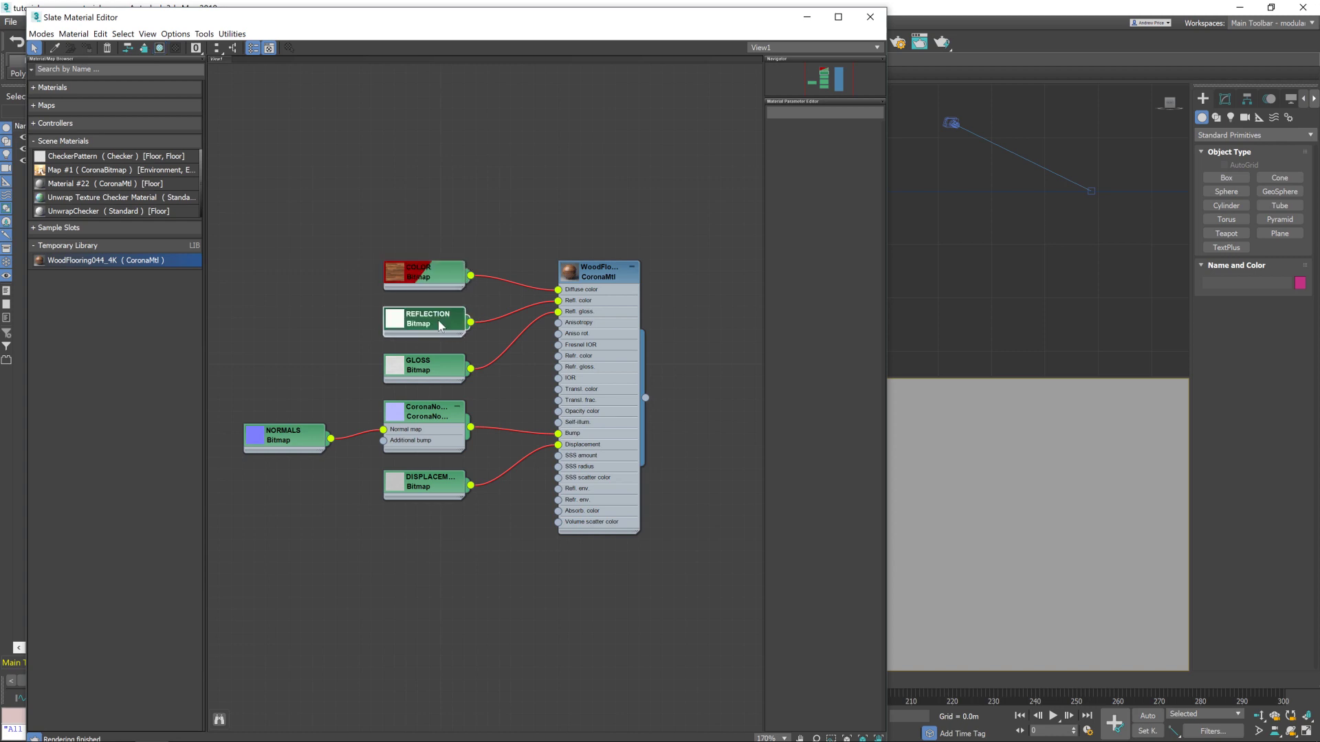
left_click(432, 369)
left_click(418, 416)
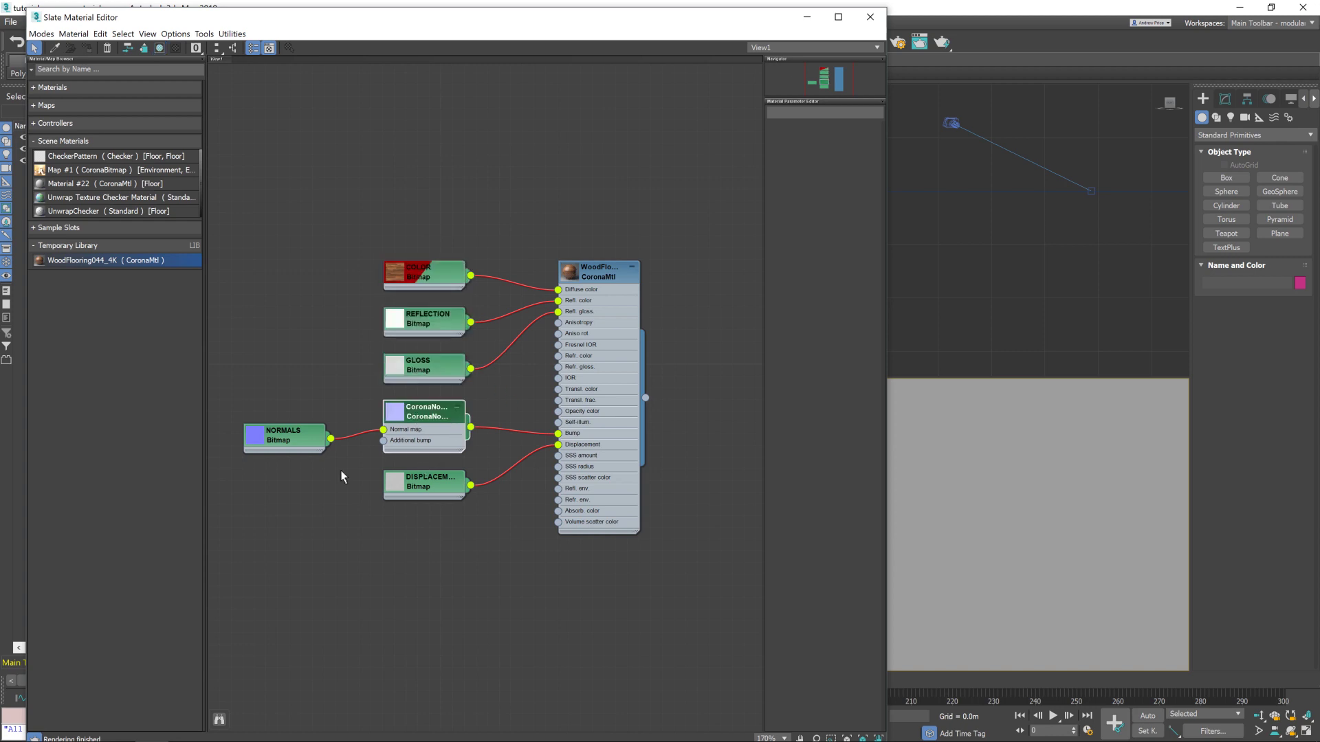
left_click(280, 446)
left_click(440, 490)
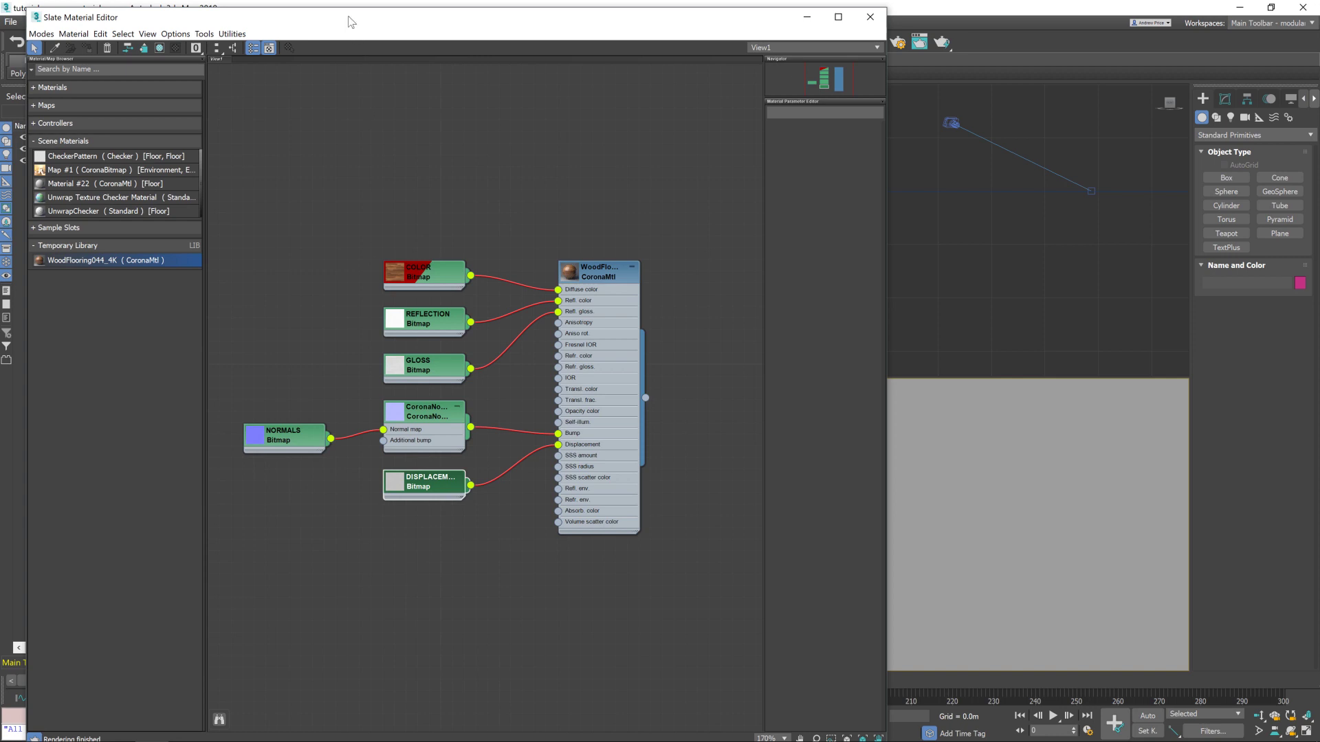
left_click_drag(348, 17, 481, 87)
Assign the WoodFlooring044_4K material to the selected Floor object.
left_click(58, 160)
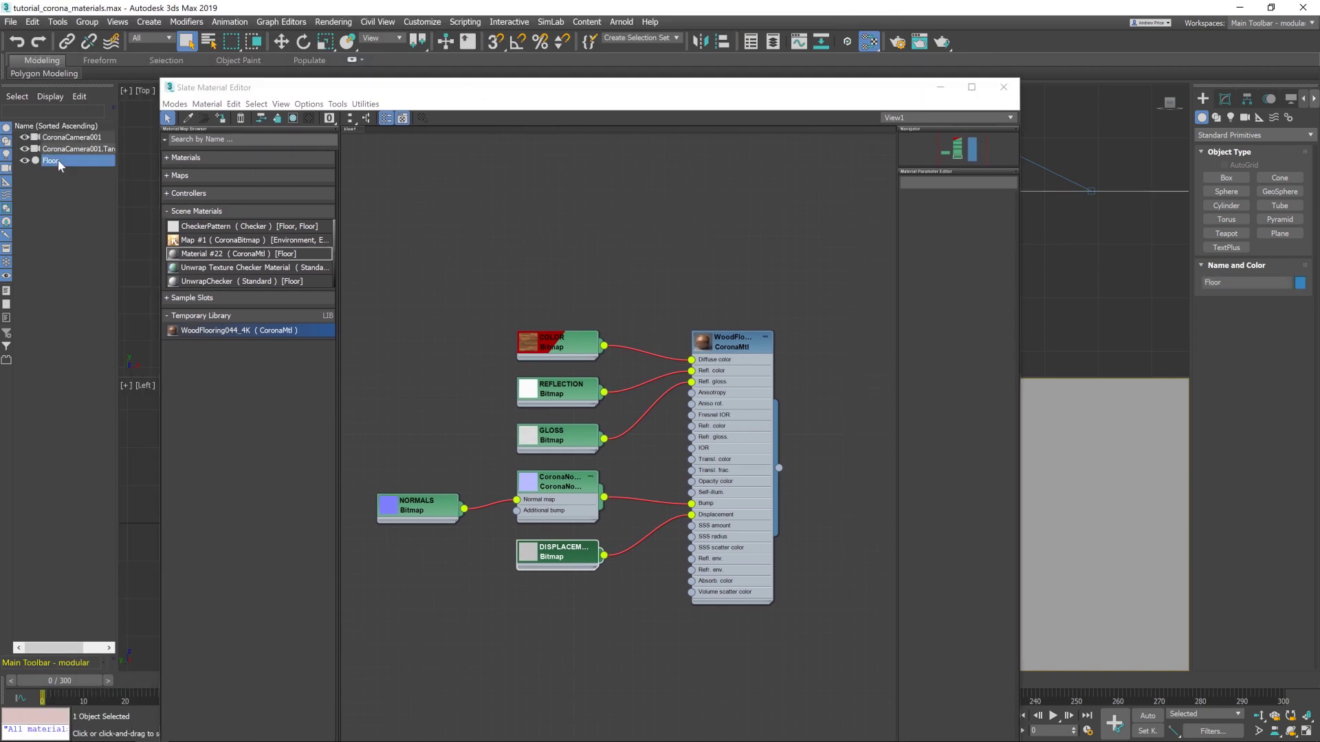
right_click(726, 346)
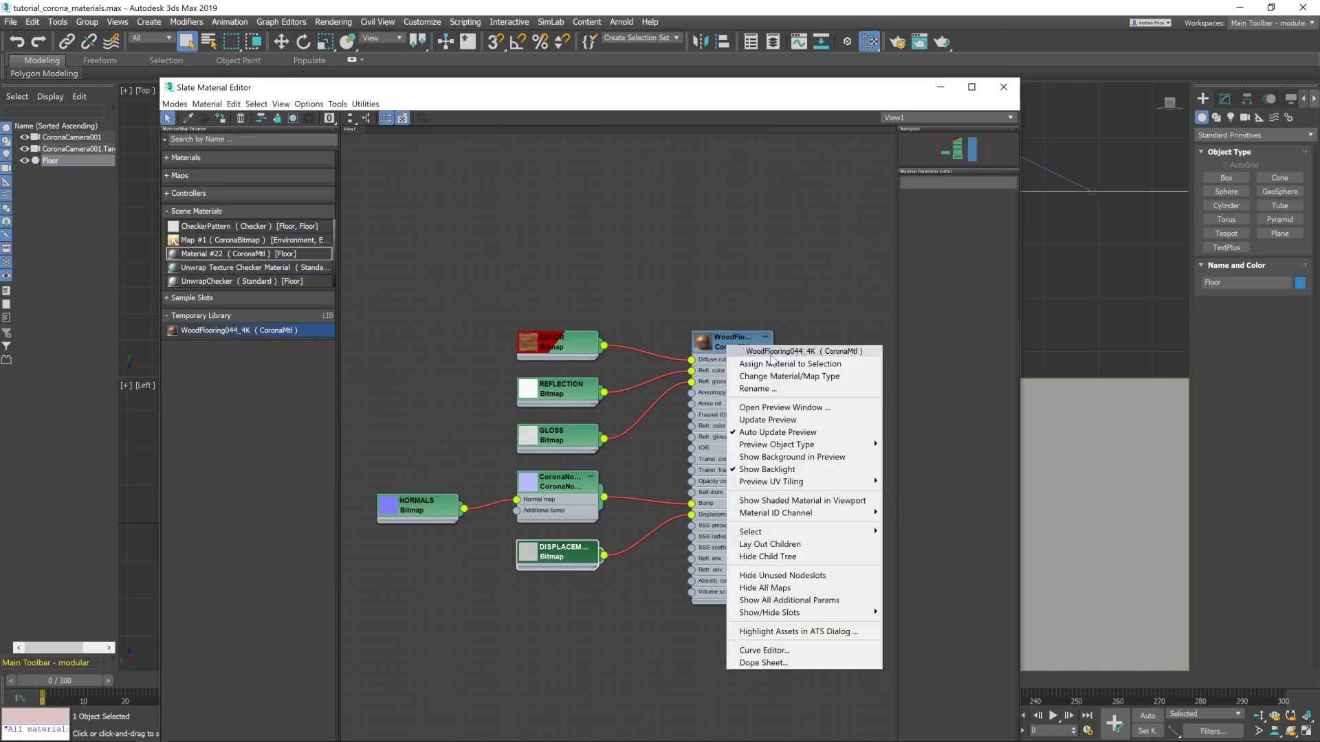
left_click(800, 365)
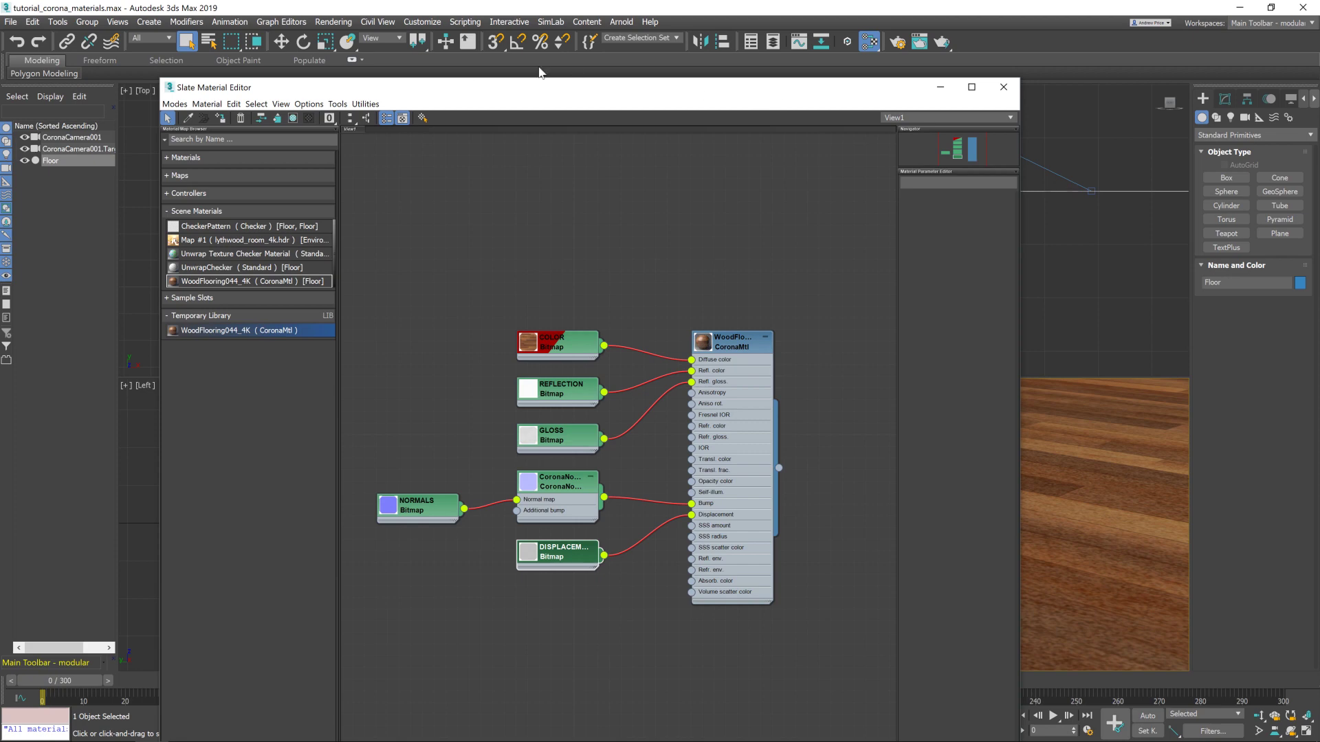
Snap the Slate Material Editor to the left half and widen it to show the whole material node.
left_click_drag(542, 88, 355, 55)
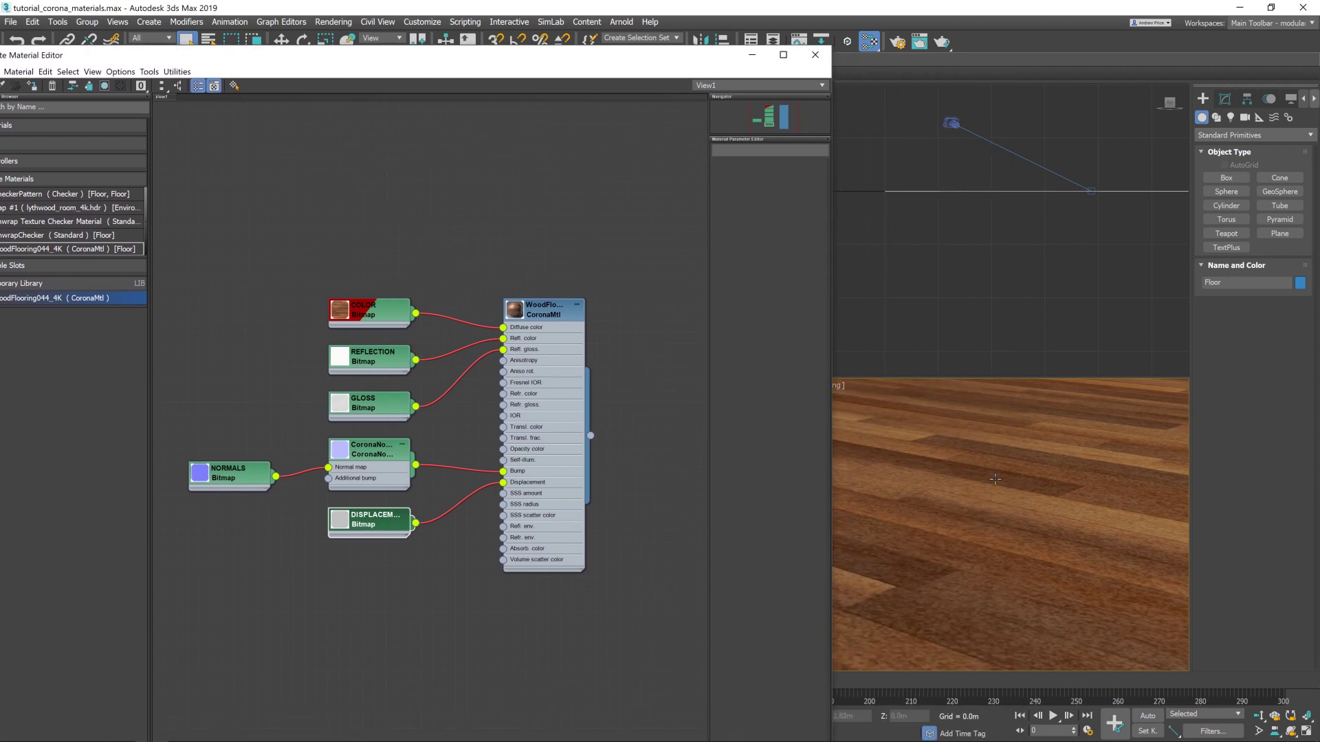
left_click_drag(389, 57, 1, 62)
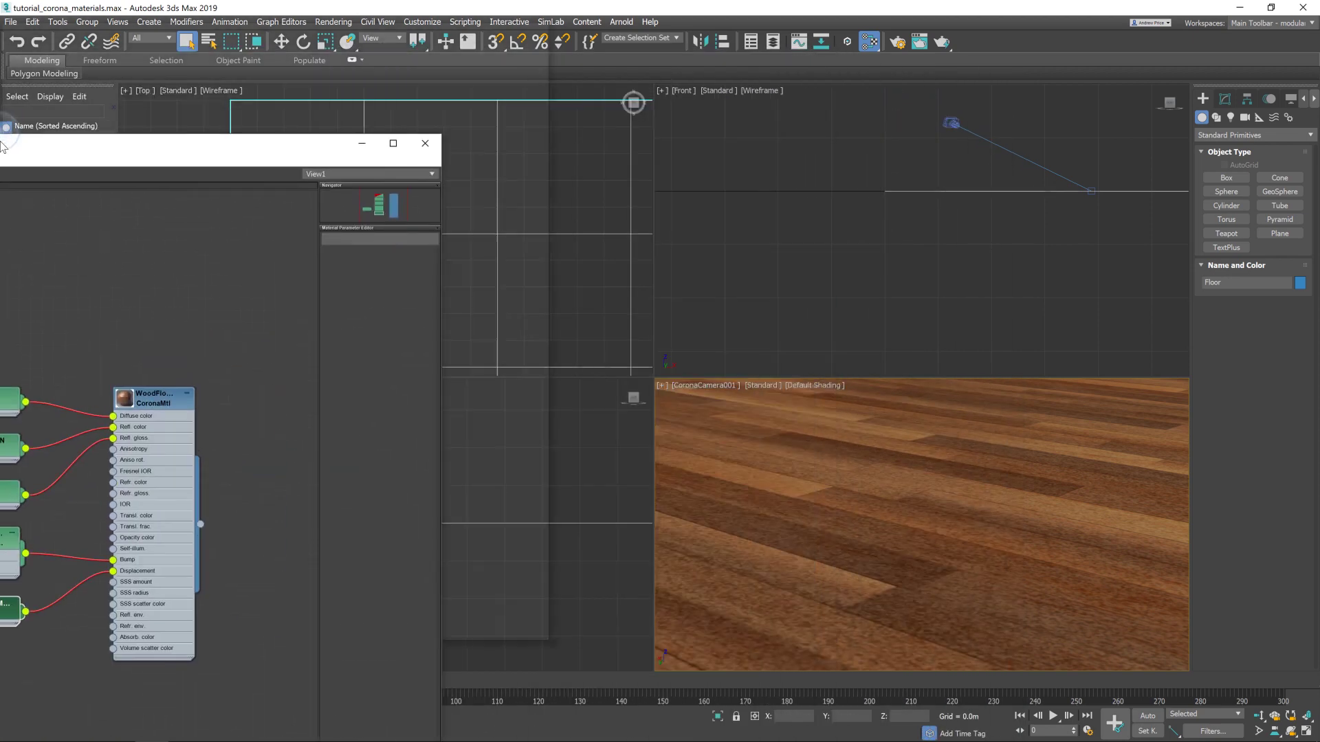
left_click_drag(660, 290, 768, 290)
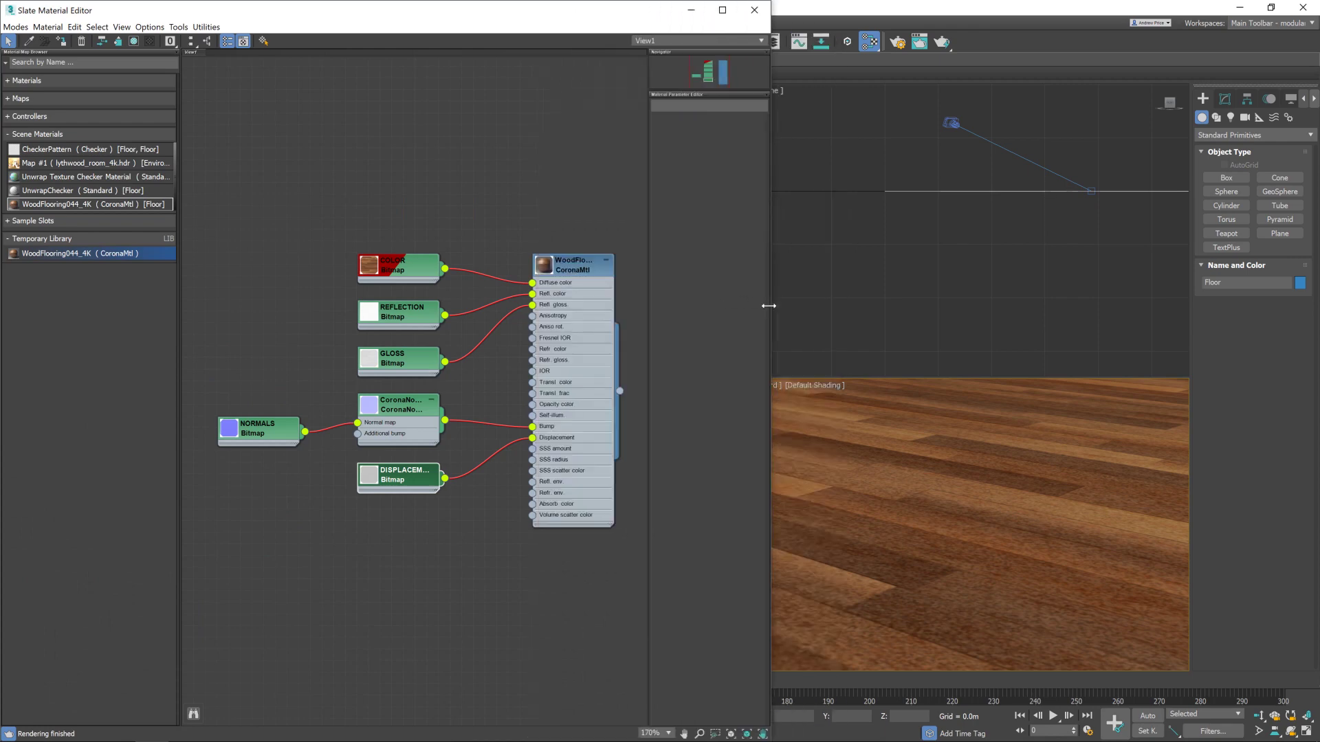
Render CoronaCamera001 with Corona, move the frame buffer aside, and restart the render at 1440x810.
left_click(943, 47)
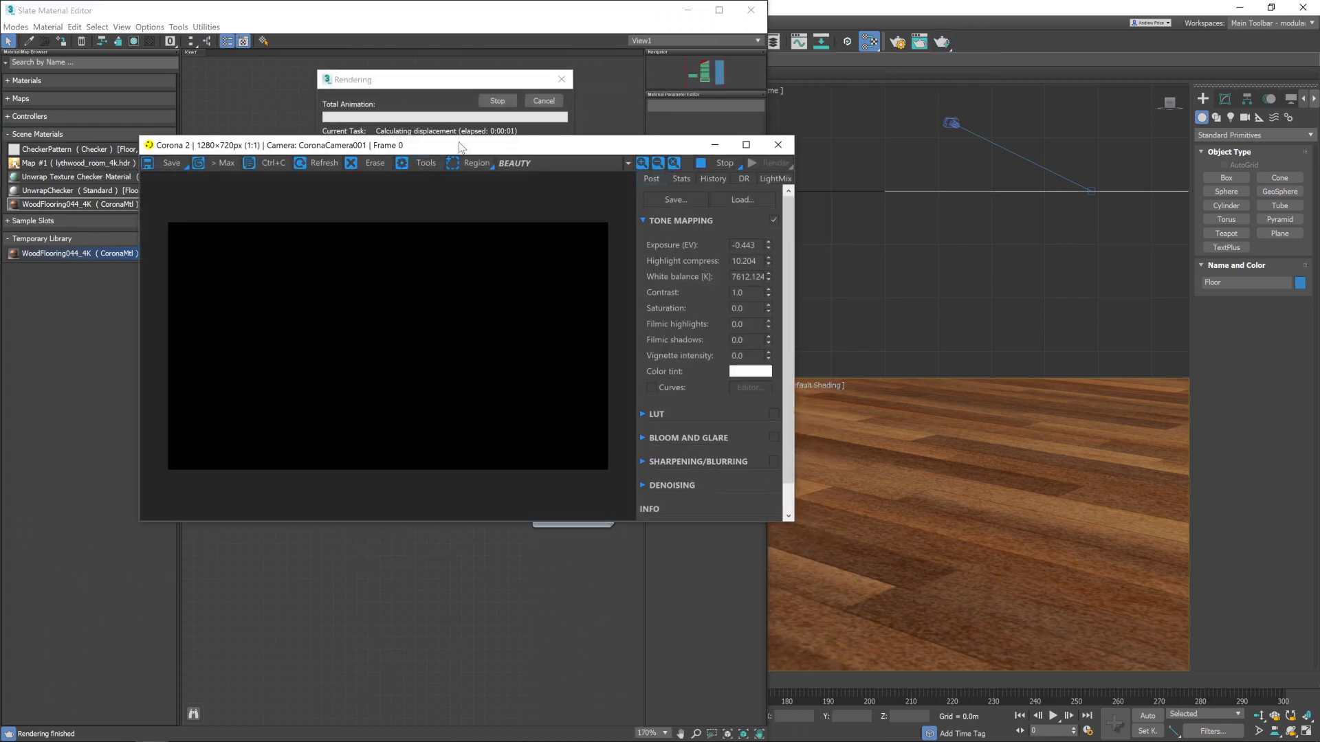
left_click_drag(459, 146, 981, 39)
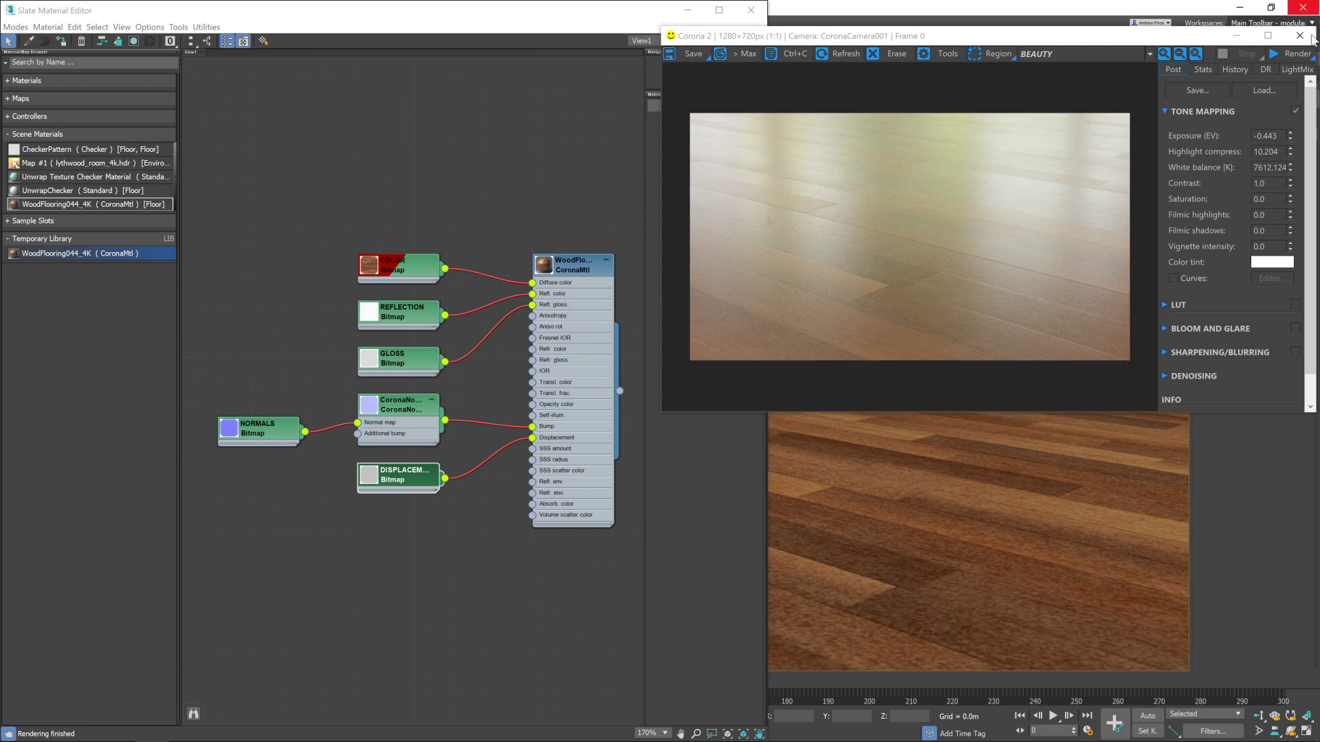
left_click(1290, 60)
left_click(1293, 72)
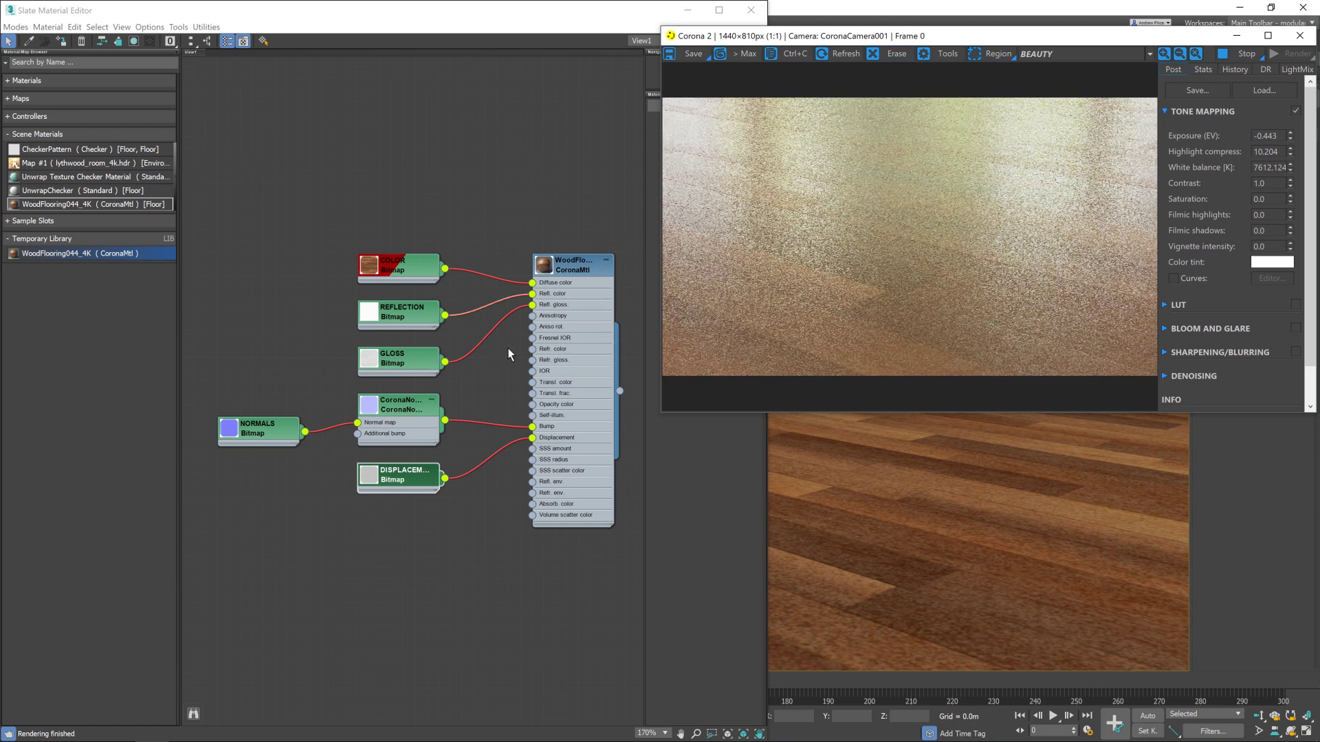
Move the DISPLACEMENT, CoronaNormal and NORMALS nodes lower and the GLOSS node further left.
left_click_drag(393, 475, 393, 556)
left_click_drag(400, 421, 400, 503)
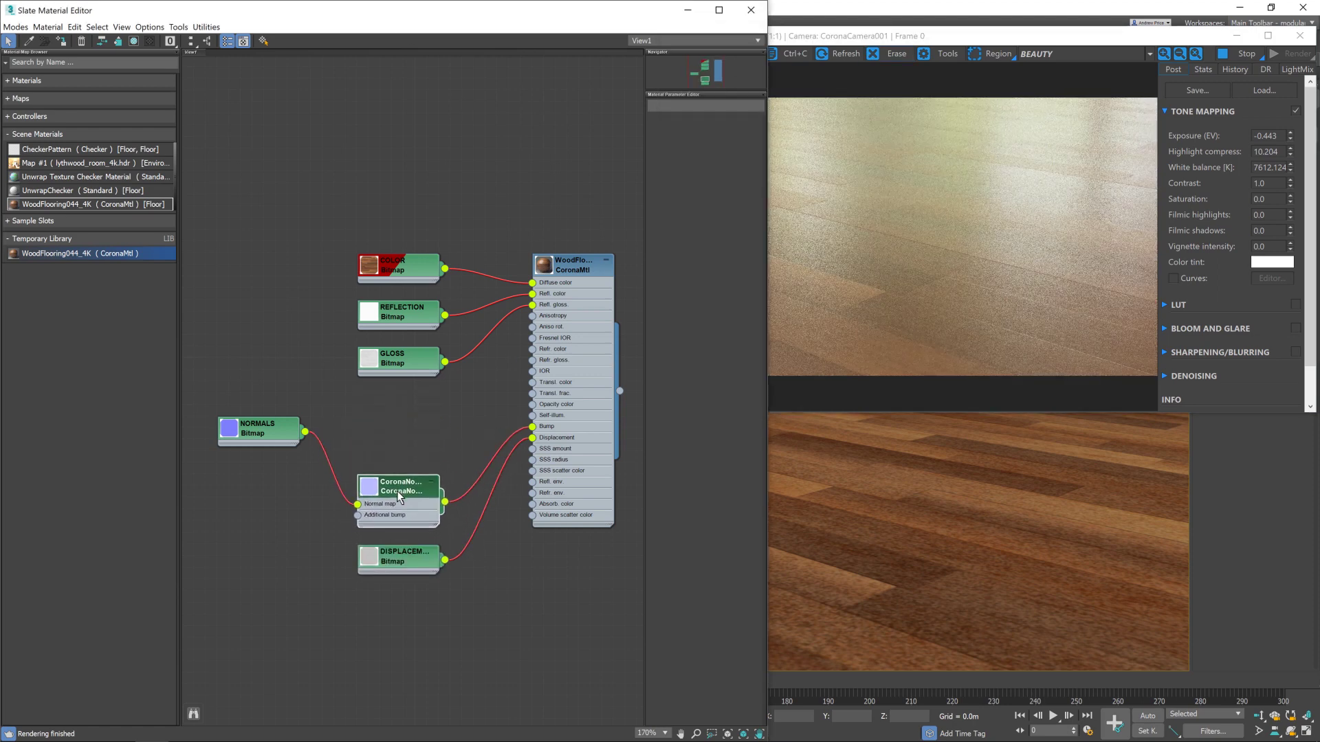
left_click_drag(277, 433, 277, 502)
left_click_drag(402, 368, 265, 376)
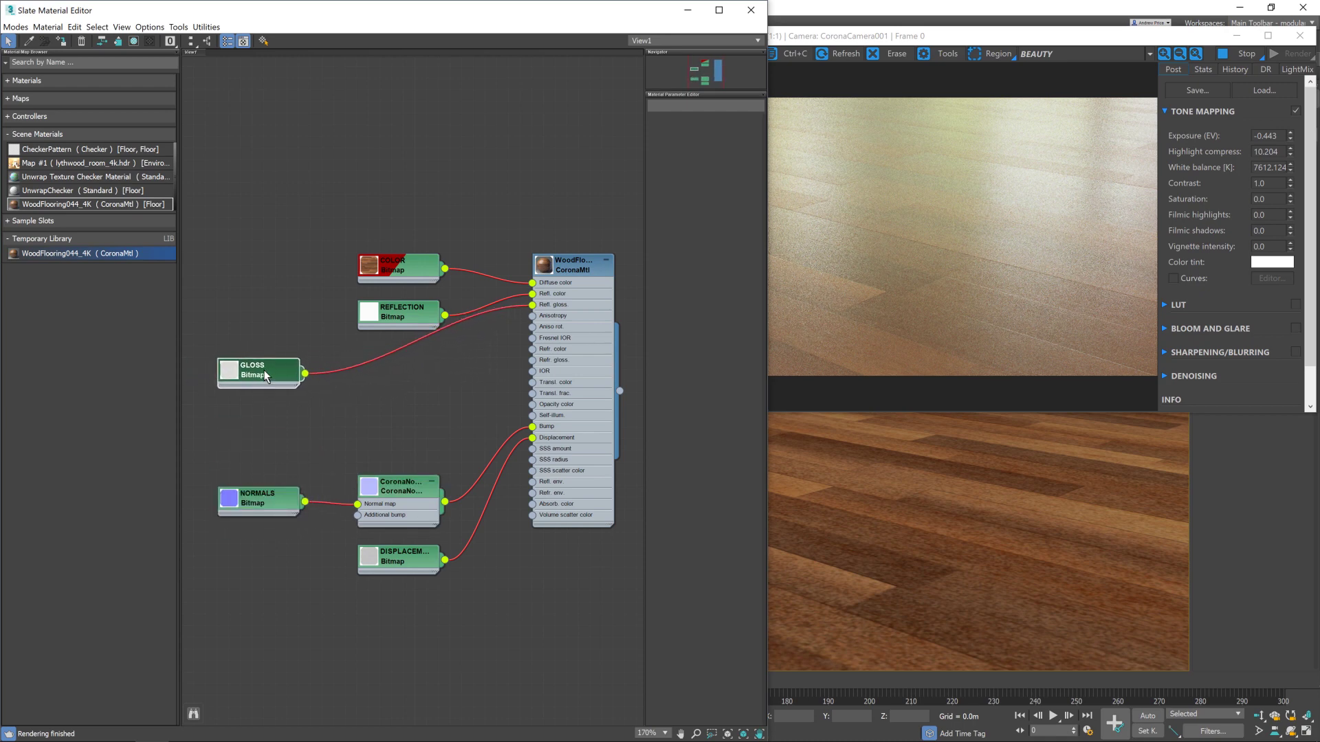
Add a CoronaMix map, wire GLOSS into its Top input and its output into Refl. gloss.
right_click(360, 390)
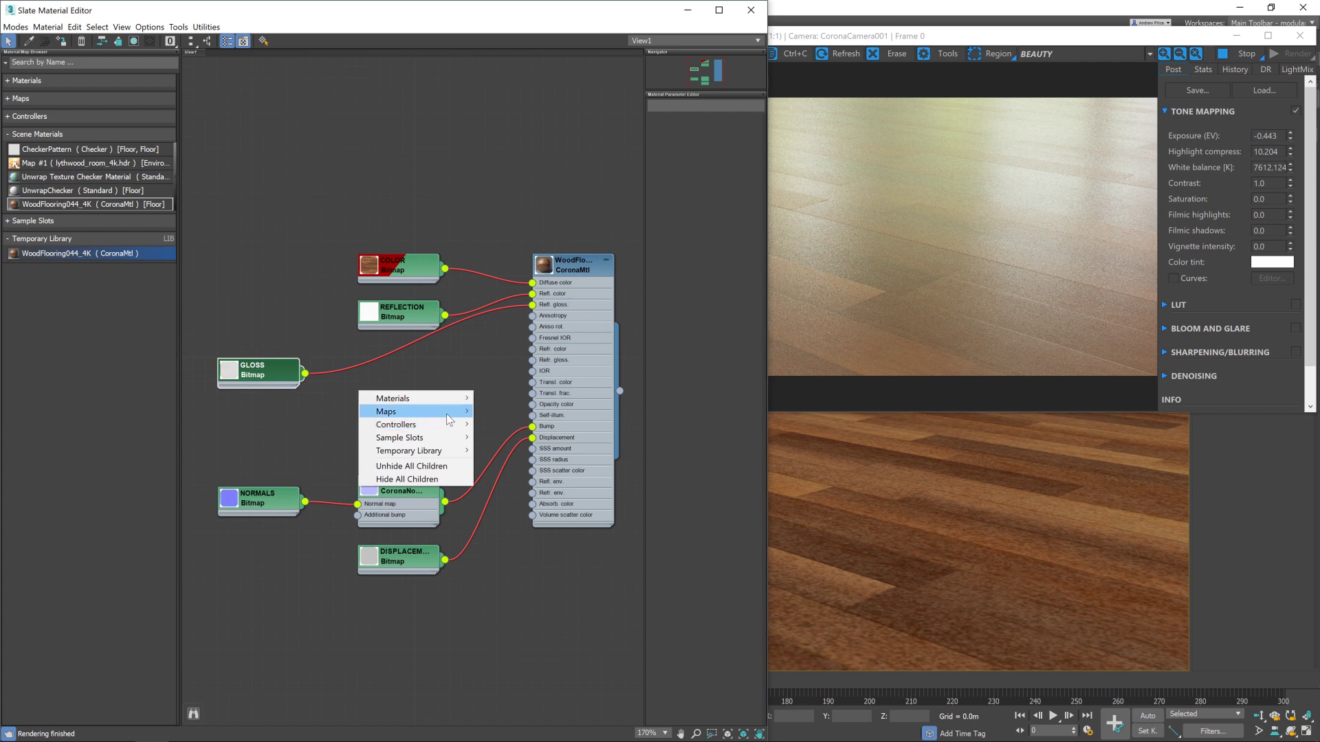
mouse_move(448, 414)
mouse_move(535, 464)
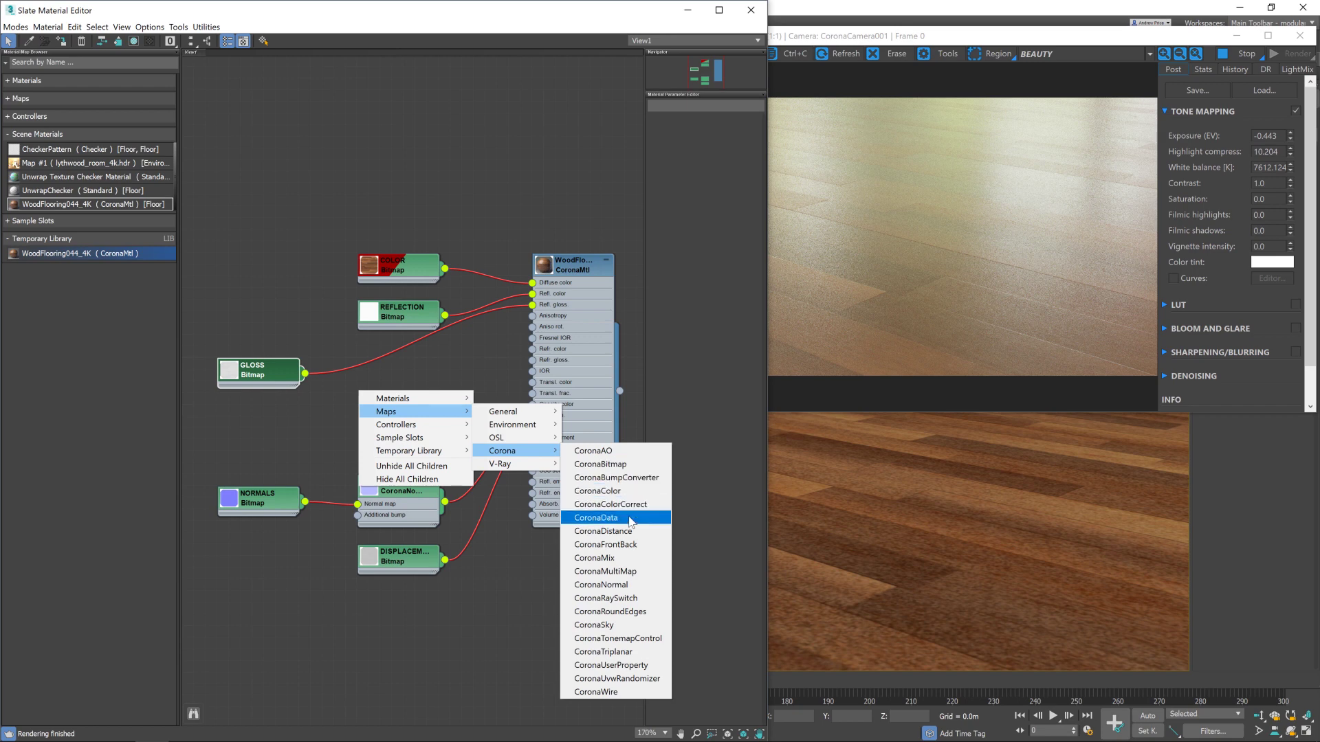
left_click(608, 558)
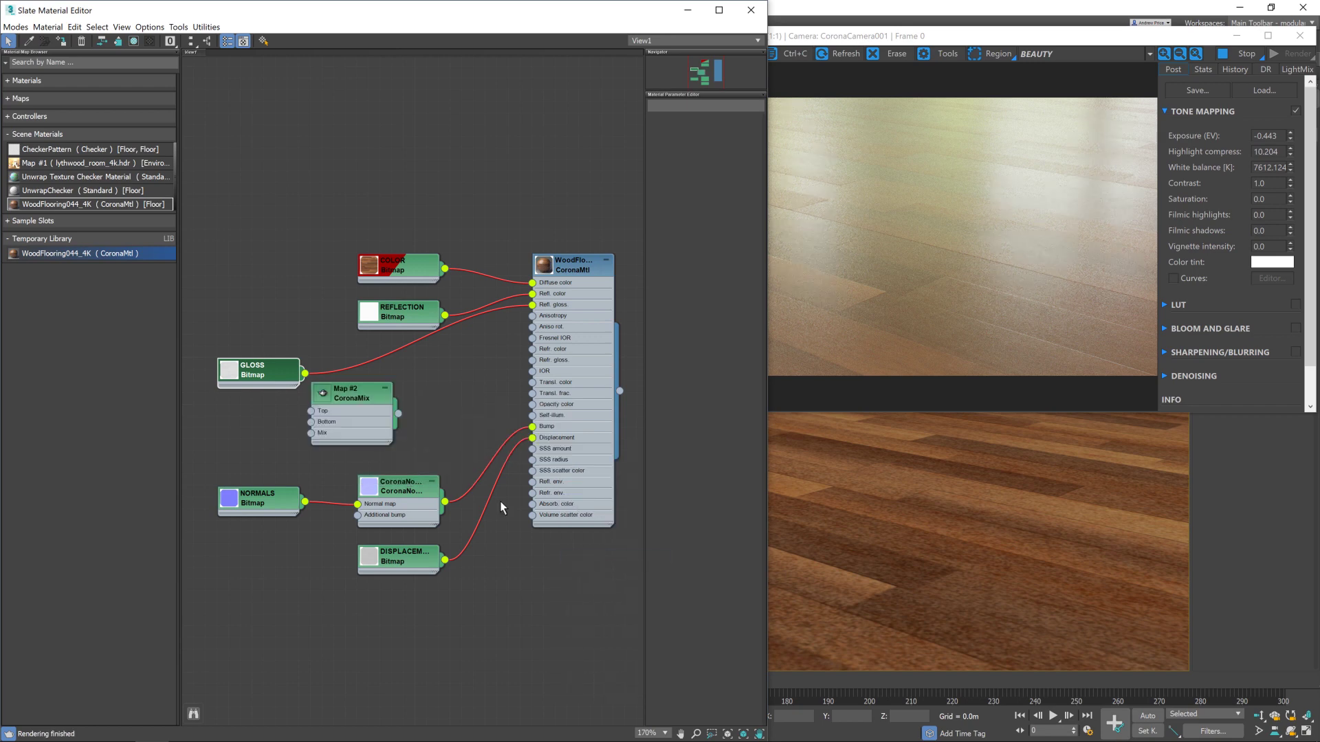
left_click_drag(369, 410, 414, 374)
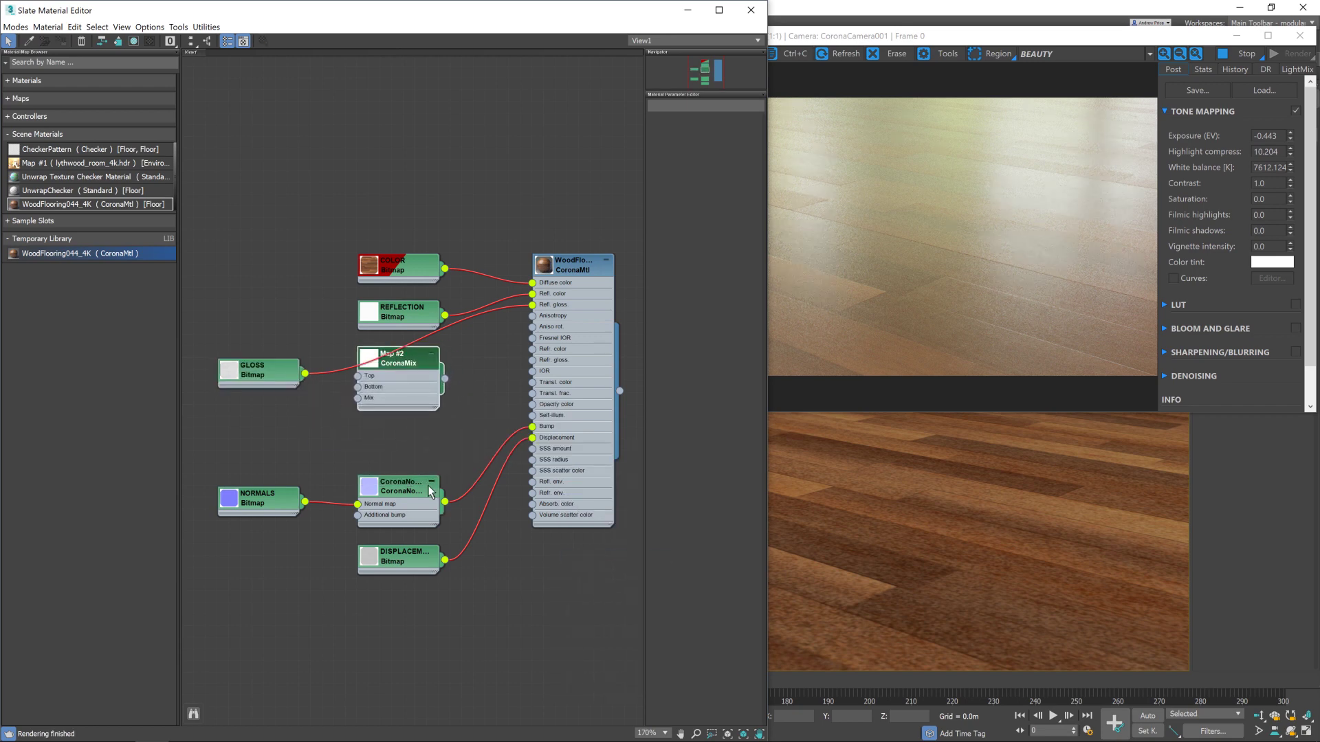
left_click_drag(304, 374, 359, 378)
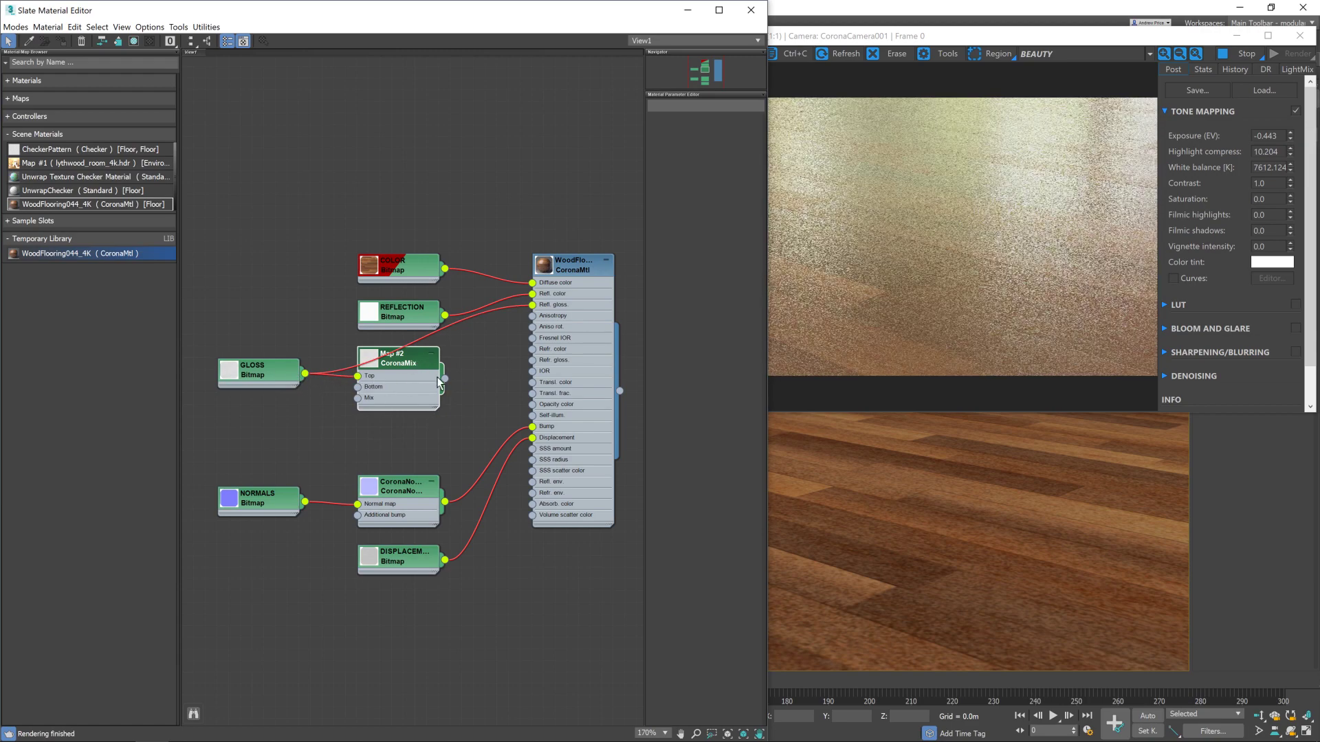
left_click_drag(444, 379, 533, 305)
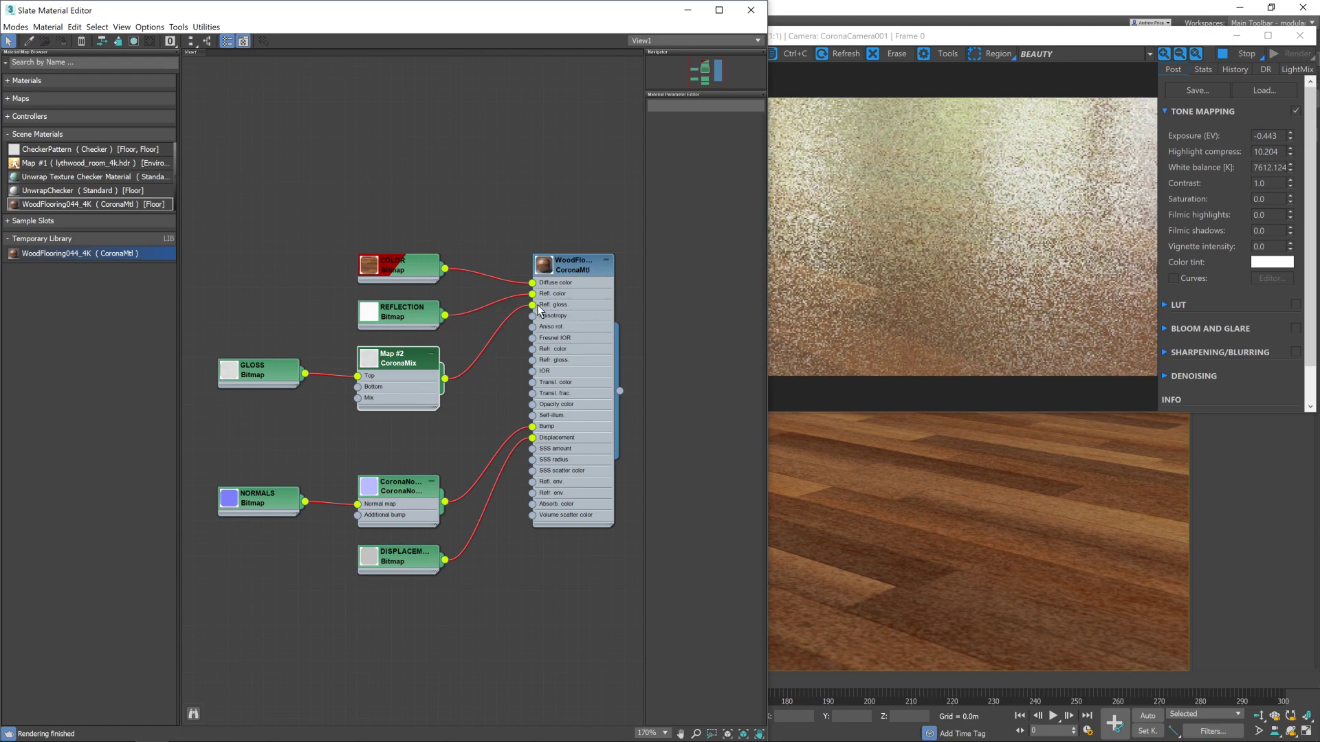
double_click(396, 363)
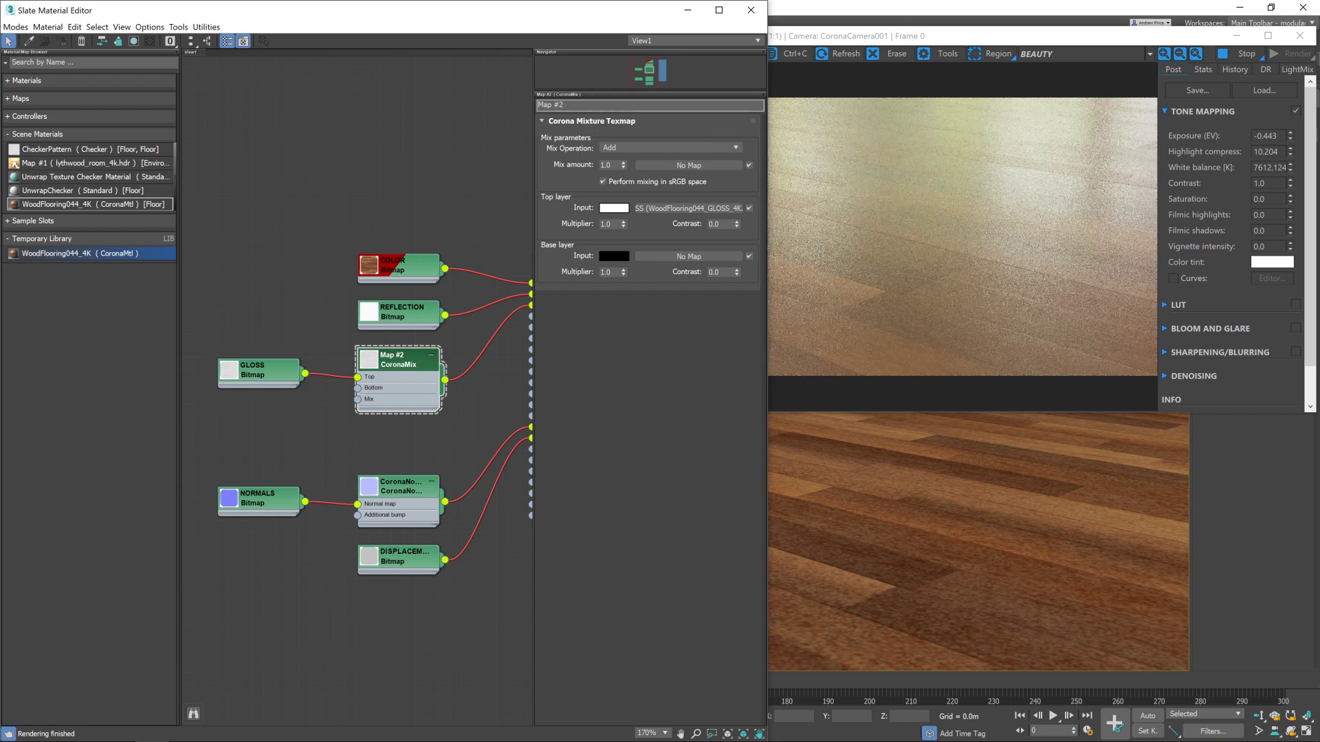
Rename the CoronaMix map from Map #2 to 'GLOSS' and set its Mix Operation to Screen.
left_click(549, 104)
type("GLOSS")
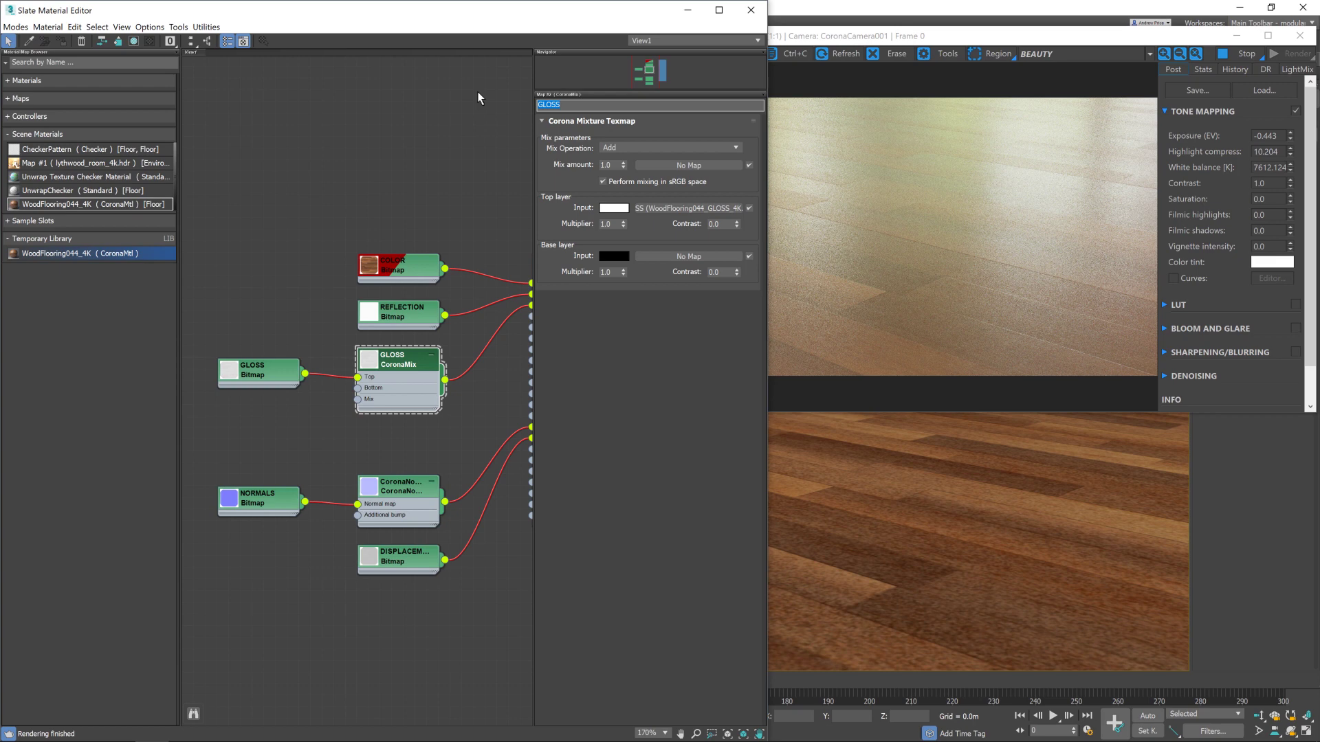
left_click(651, 147)
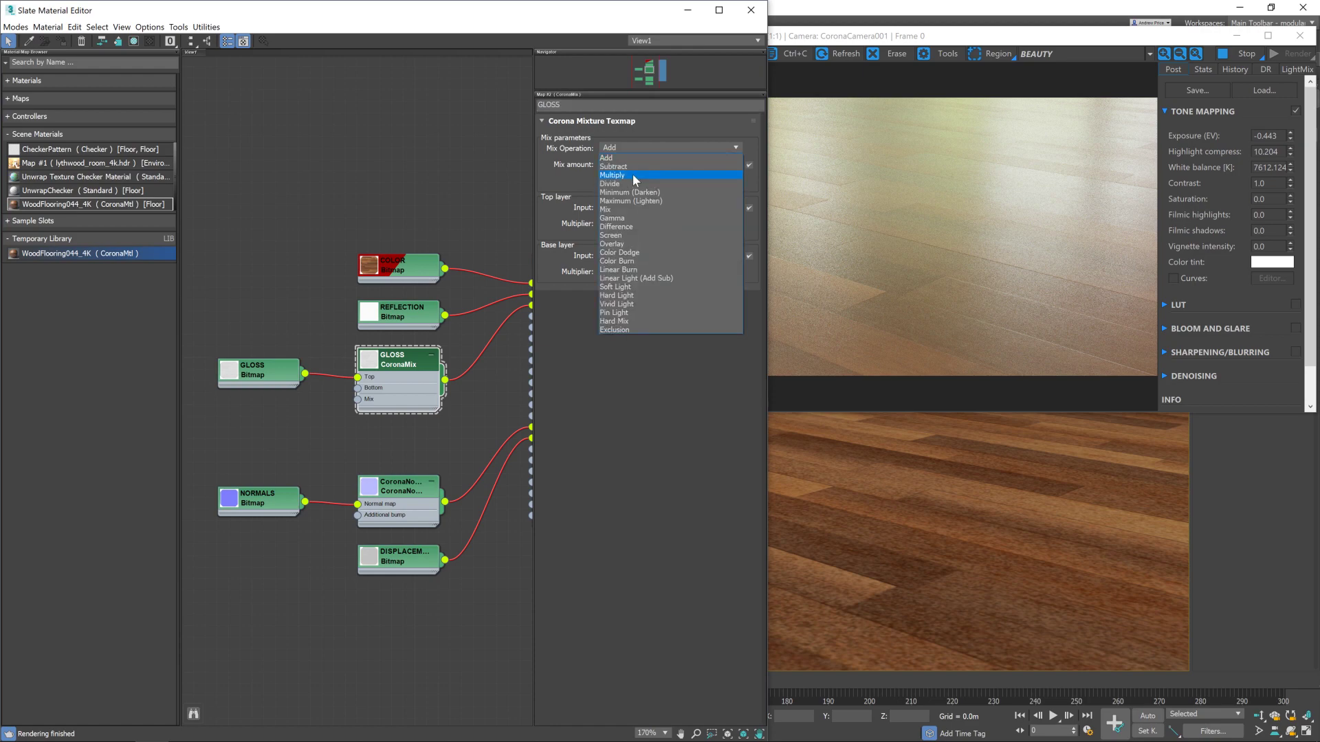
left_click(629, 234)
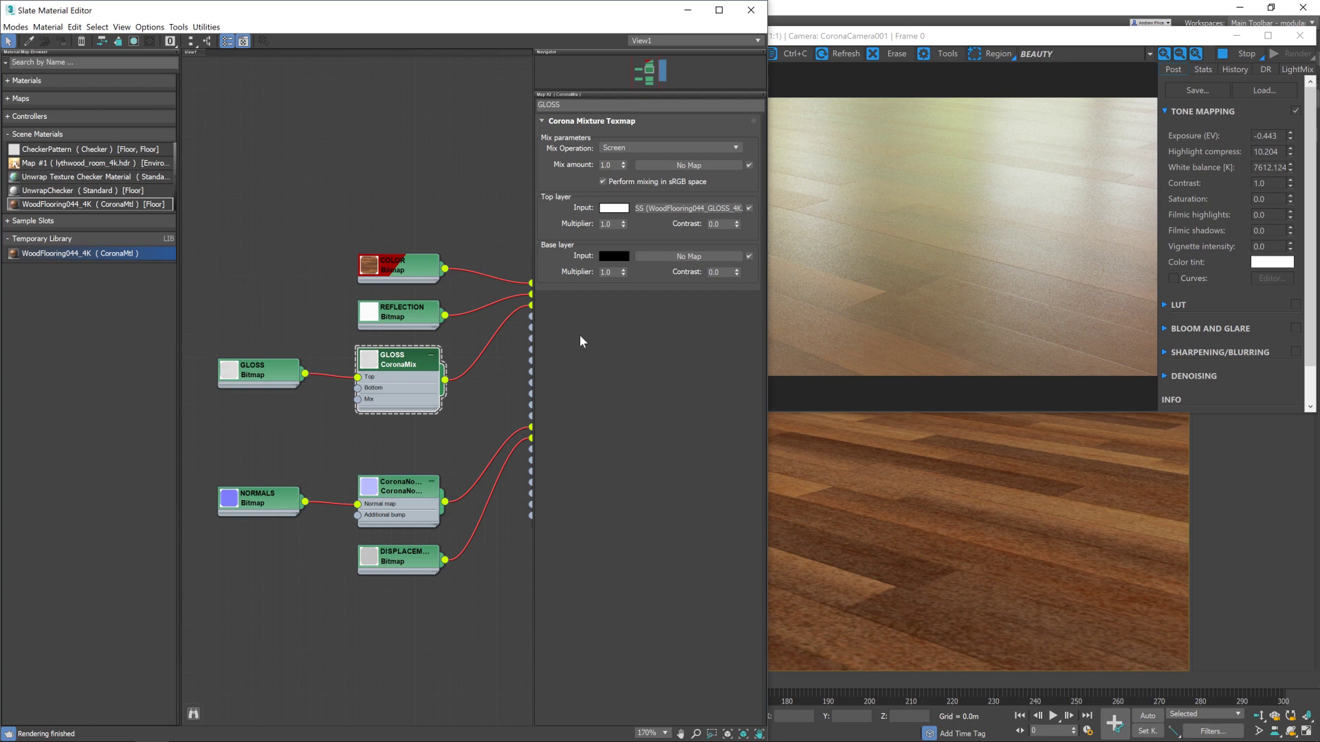
Make the GLOSS mix's Base layer colour grey at RGB 99, then close the Slate Material Editor.
left_click(618, 257)
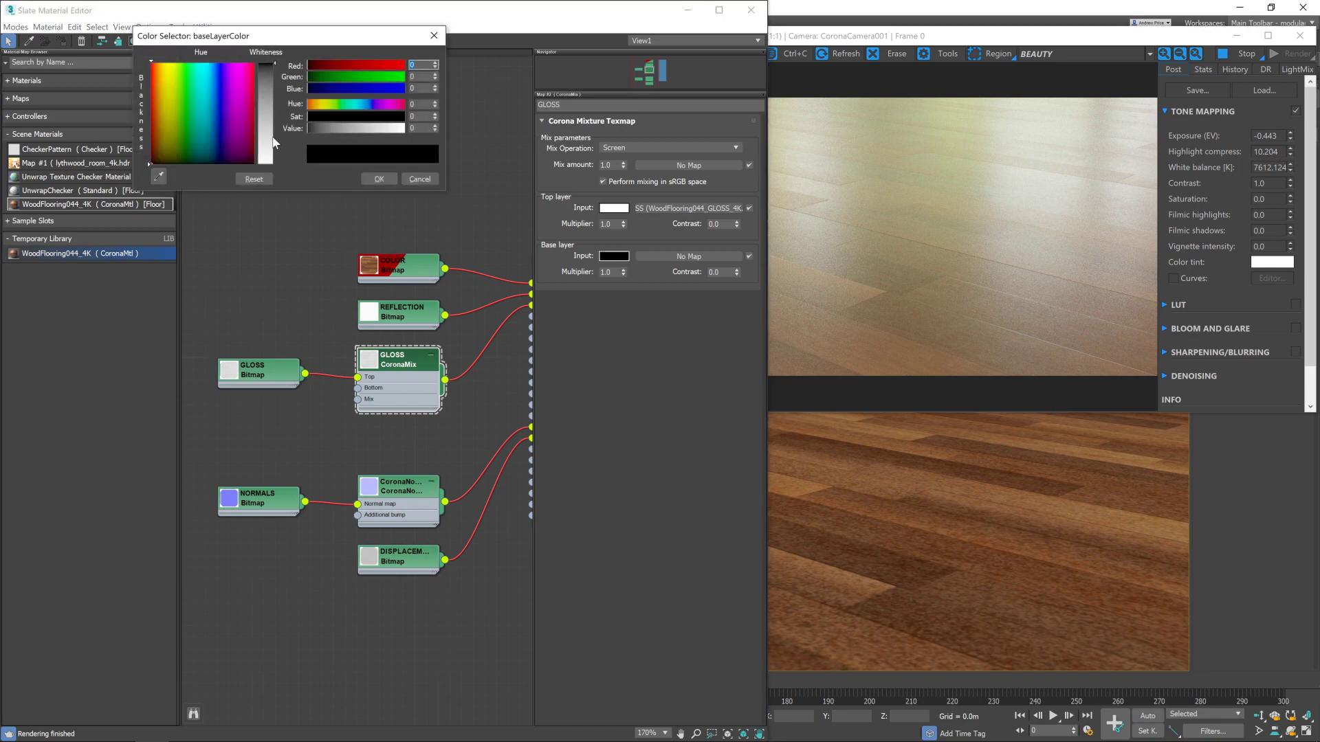
left_click_drag(273, 142, 269, 168)
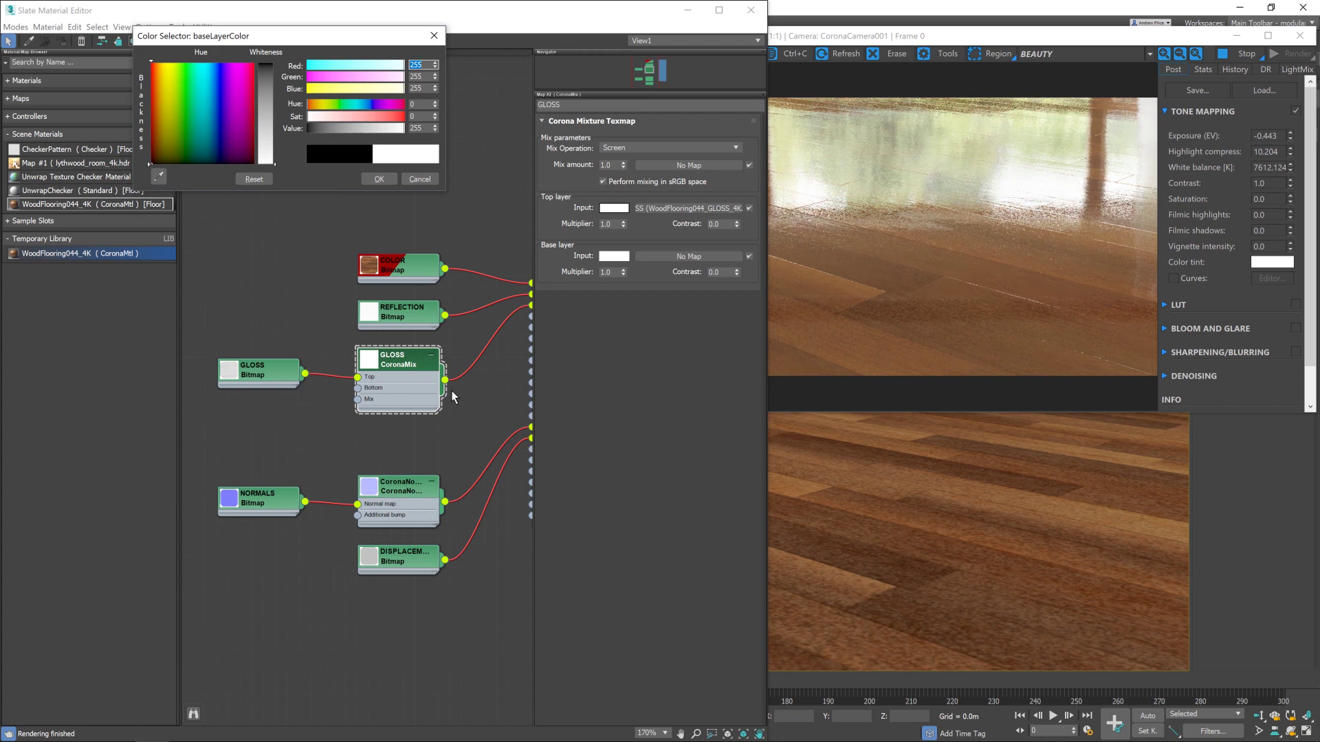
left_click(605, 258)
left_click_drag(262, 129, 263, 103)
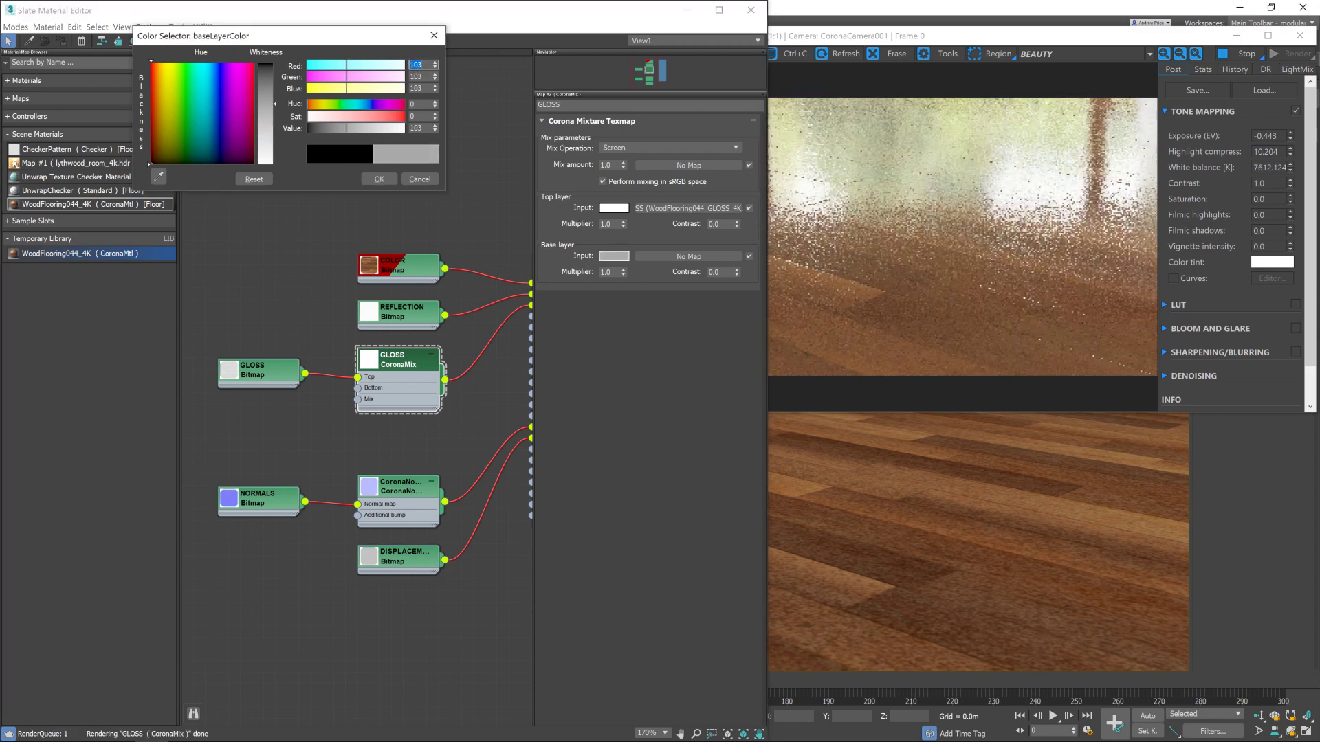
left_click_drag(274, 104, 274, 103)
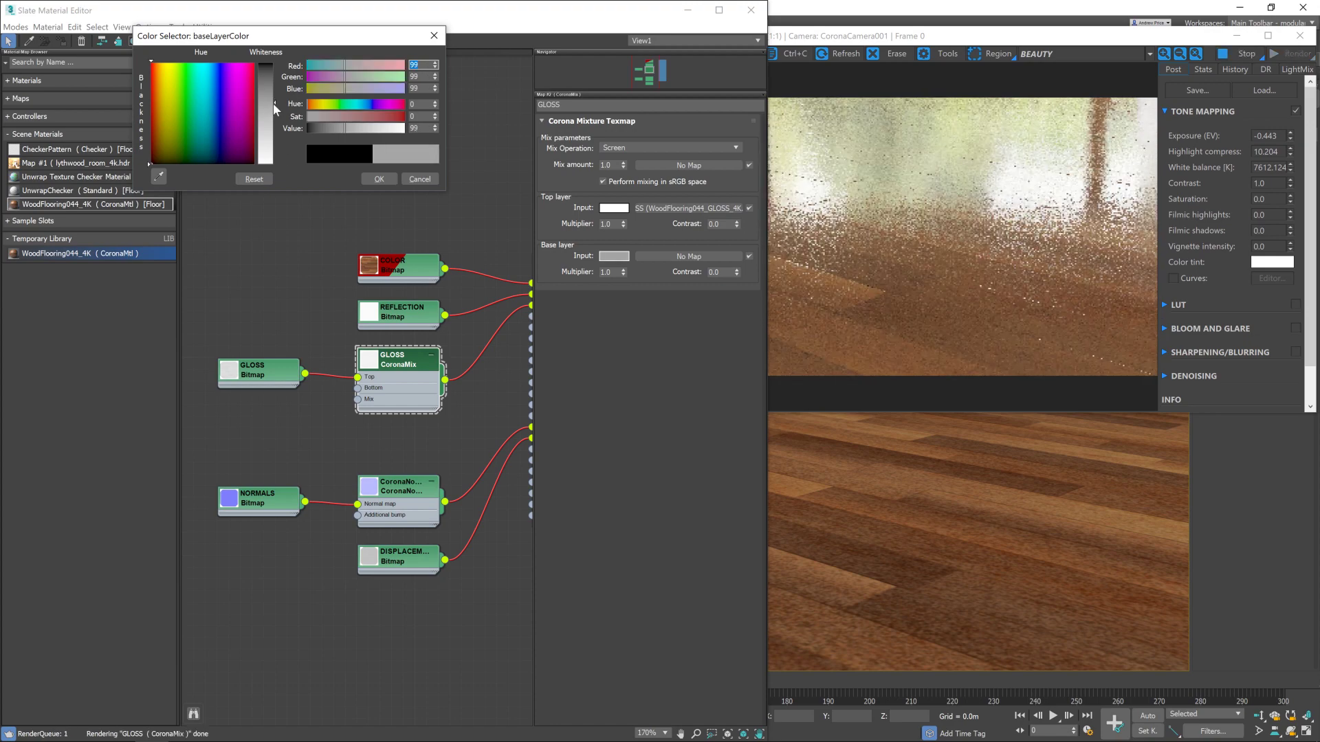
left_click(380, 178)
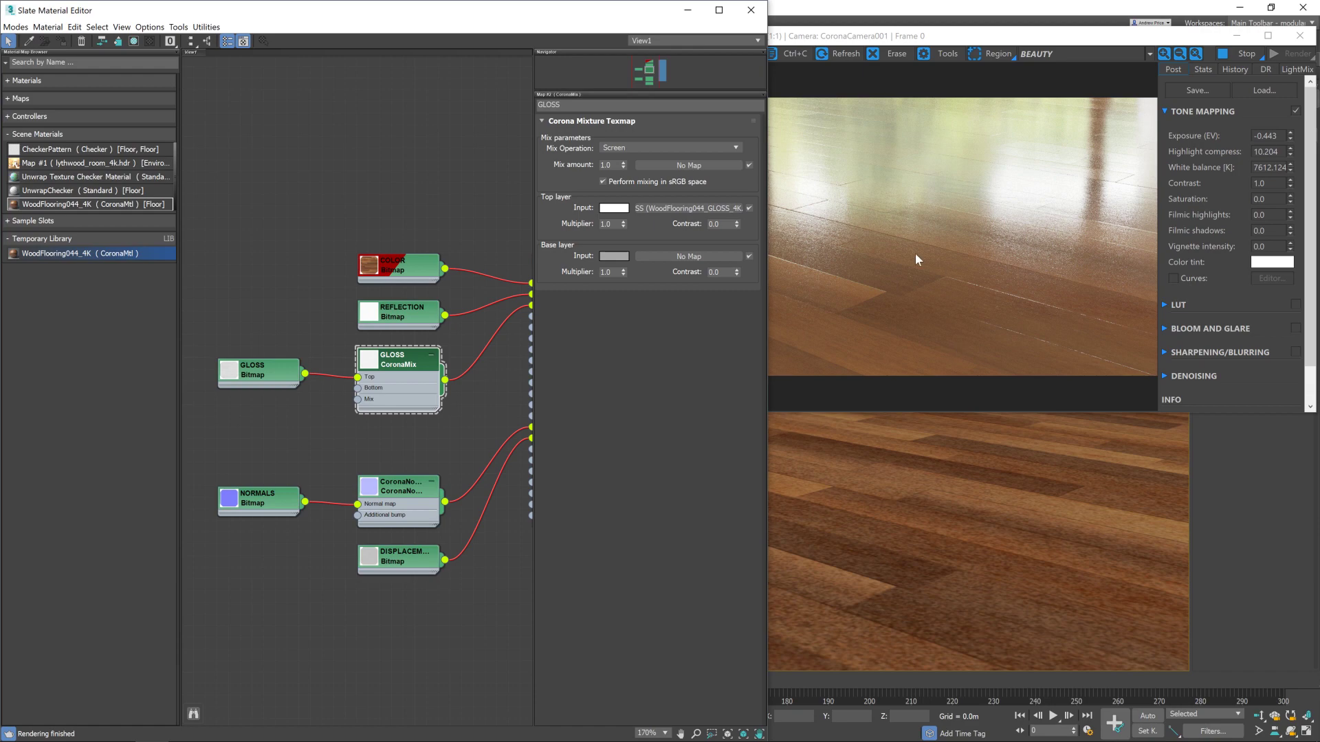
left_click(750, 10)
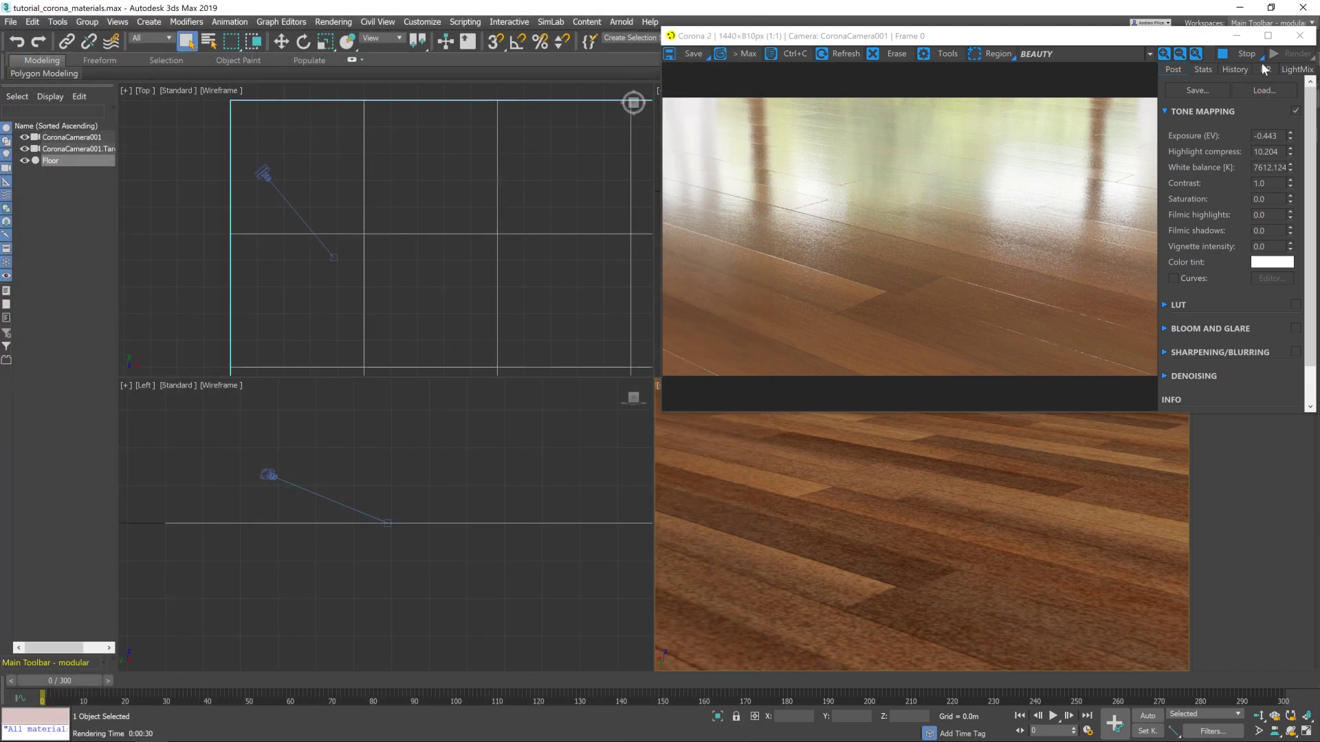
Close the Corona frame buffer, set the Render Setup output size to 1920x1080, and render the final image.
left_click_drag(1046, 41, 911, 117)
left_click(1163, 111)
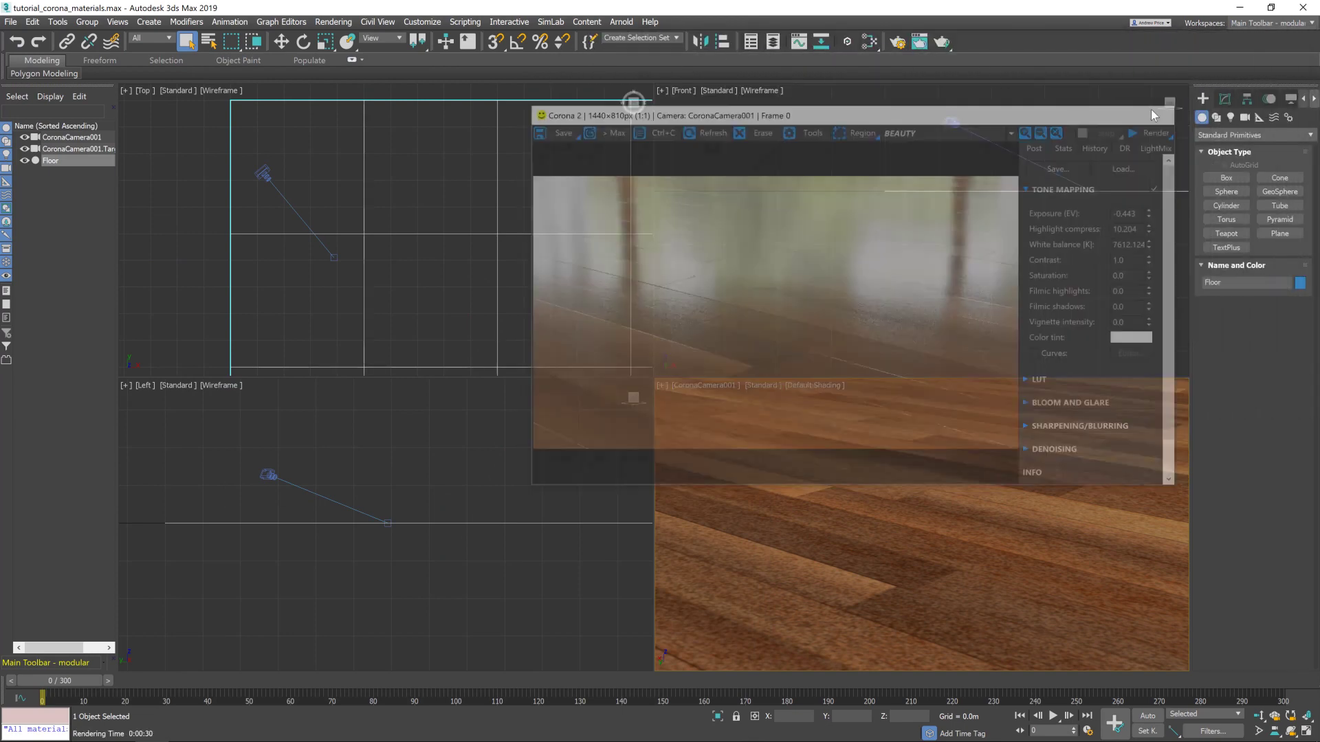
left_click(893, 43)
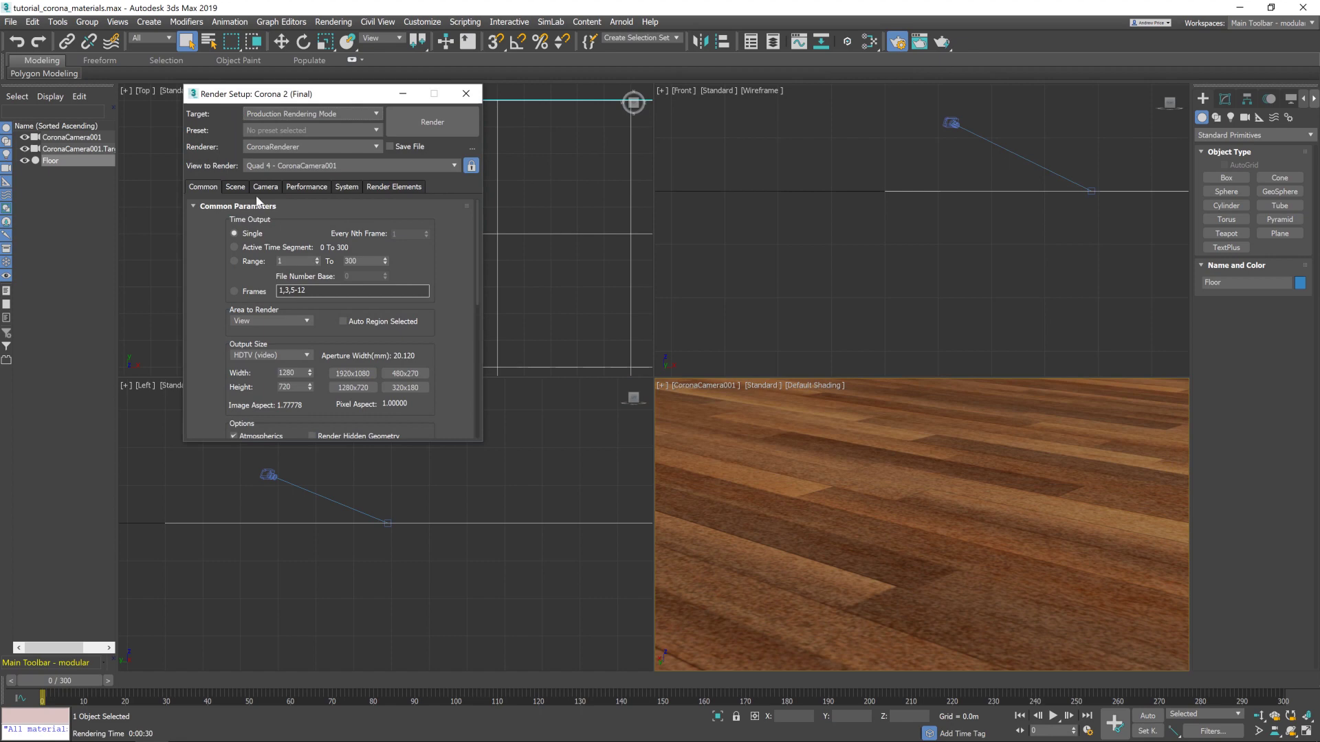
left_click(352, 374)
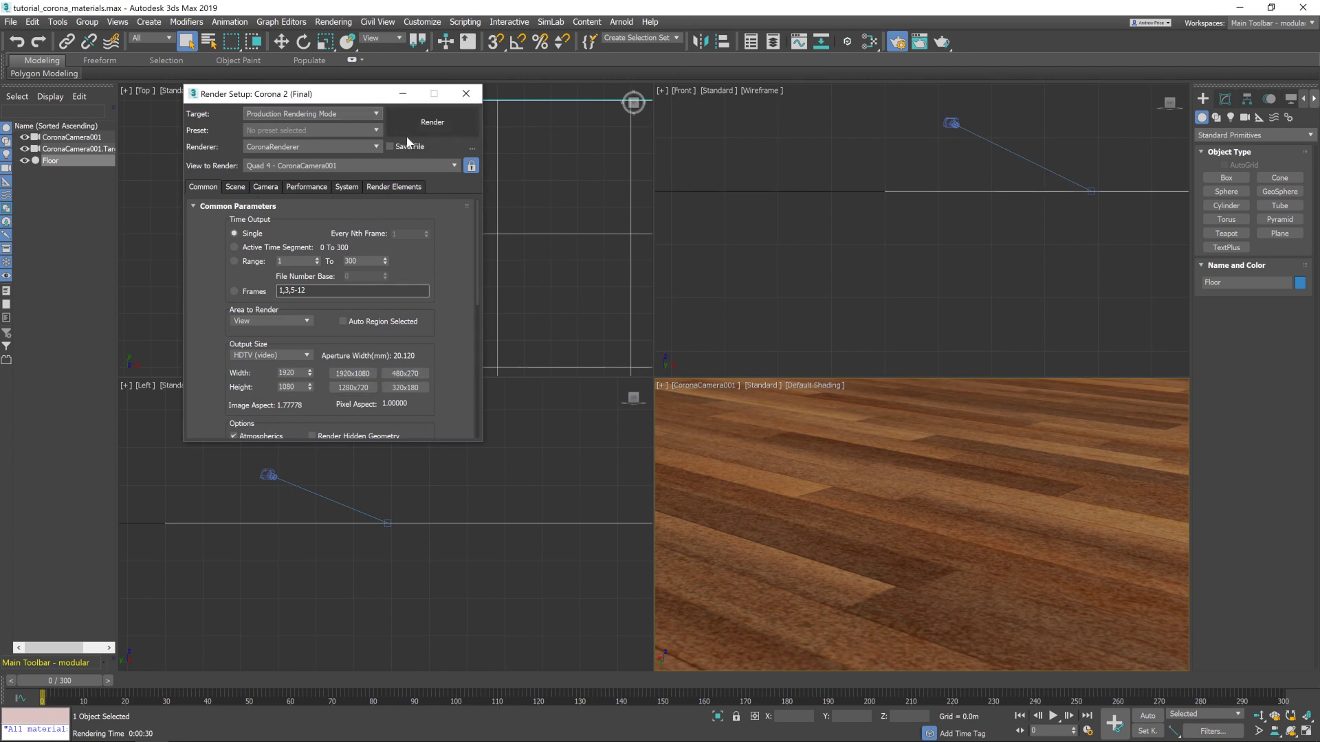
left_click(438, 122)
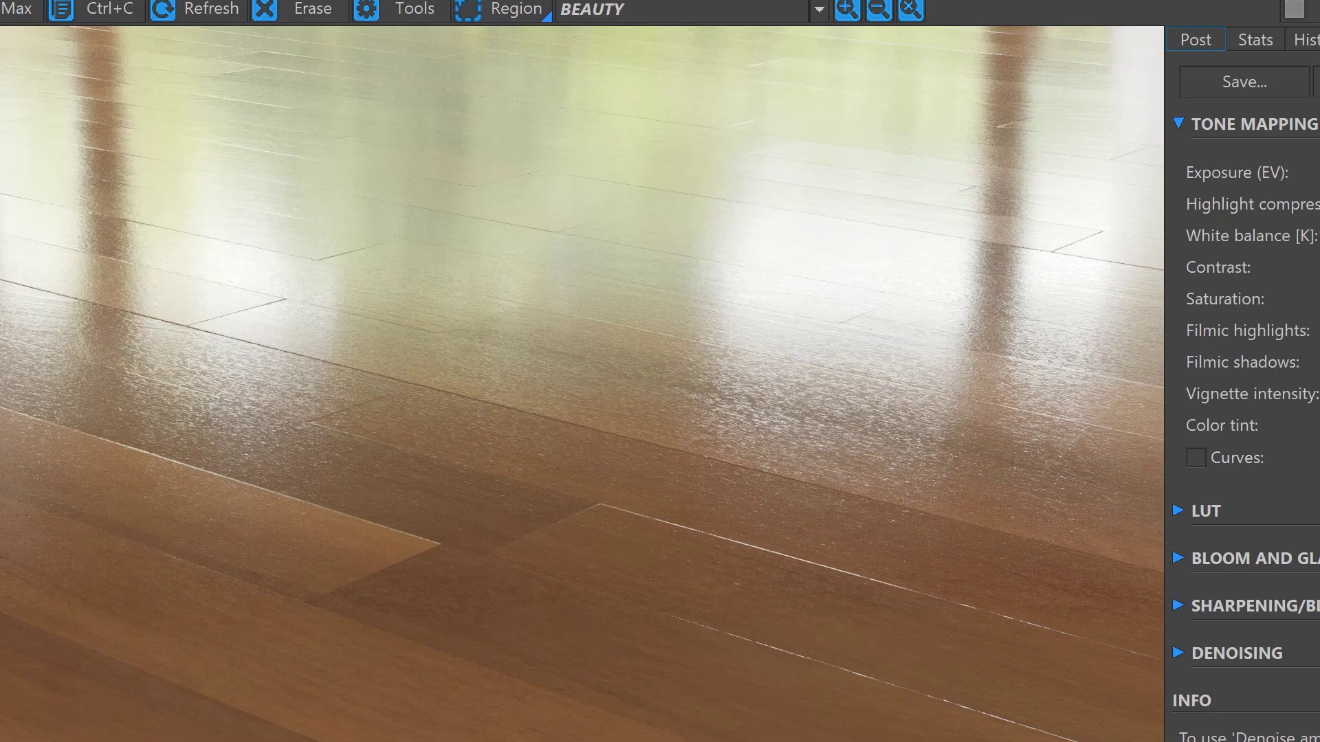